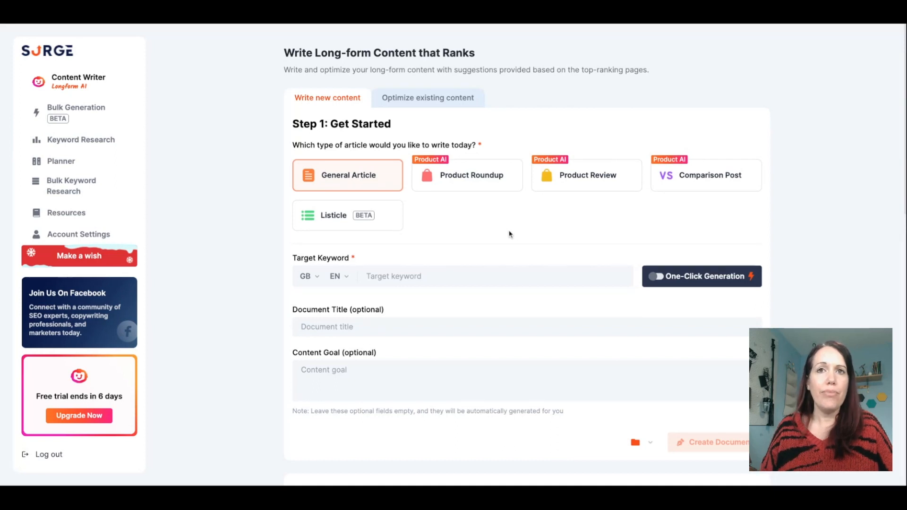
Enter "content writer" as the target keyword for the general article and turn on One-Click Generation.
scroll(509, 234, down, 1)
scroll(510, 234, up, 1)
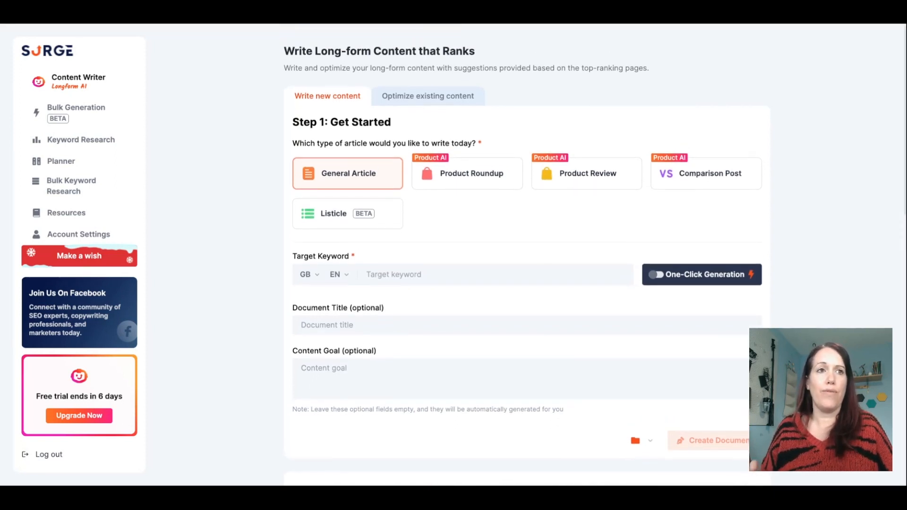
click(318, 278)
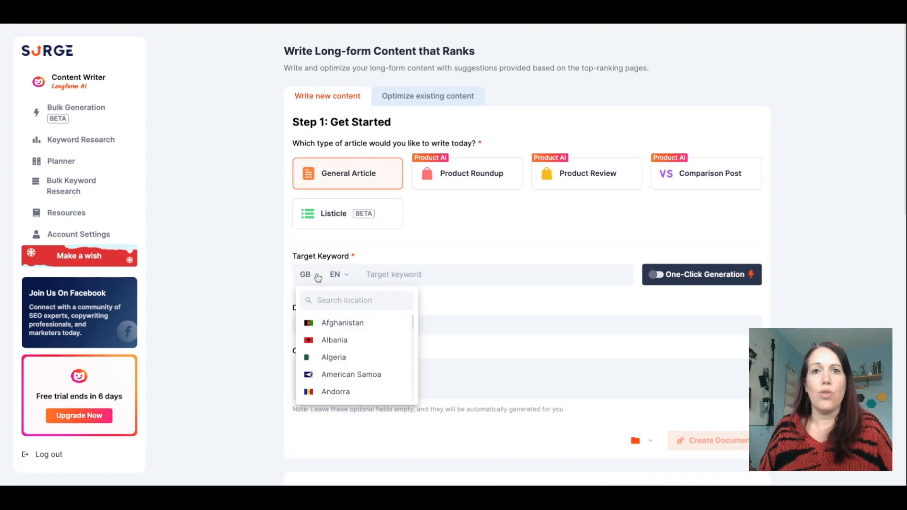
click(318, 277)
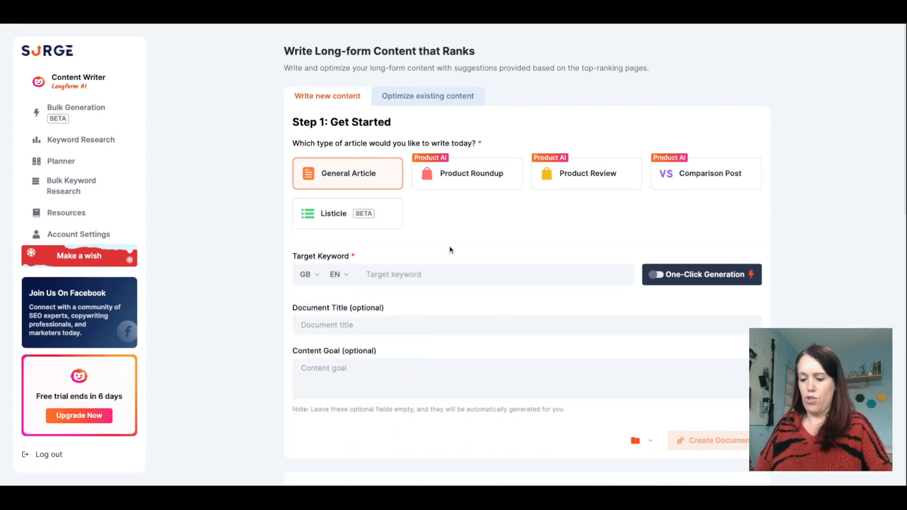
text(content writer)
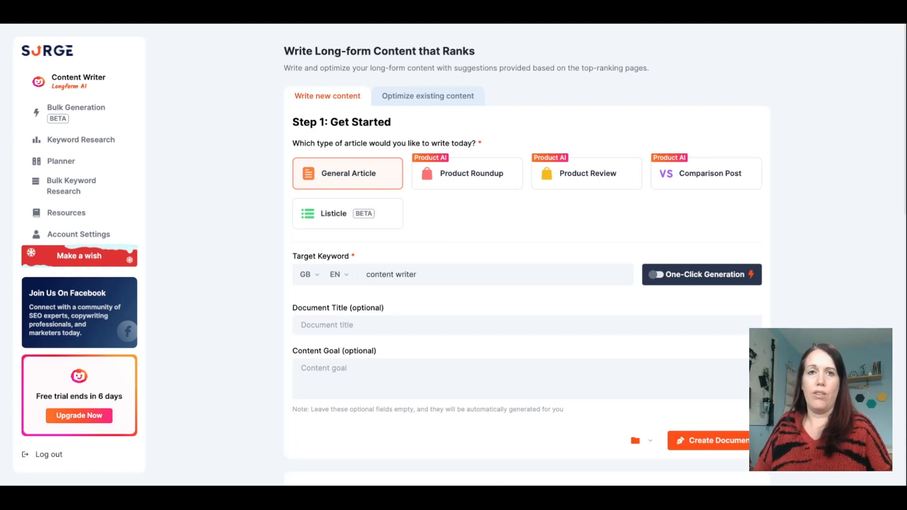
click(687, 281)
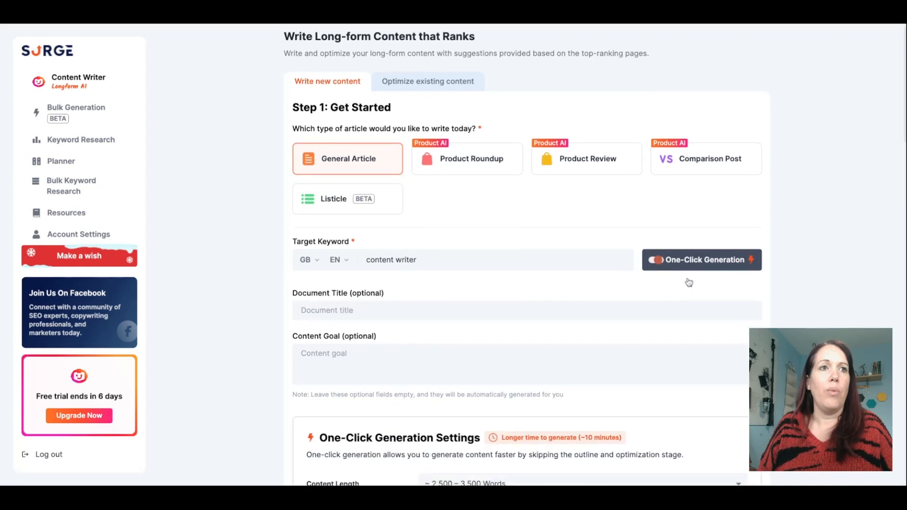
Set the content length in the One-Click Generation Settings to ~ 1,500 – 2,500 Words.
scroll(683, 282, down, 5)
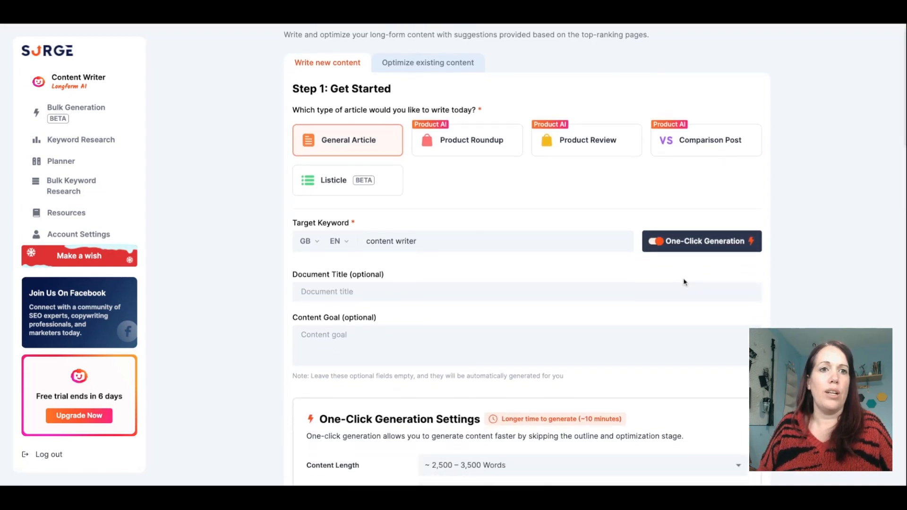
scroll(527, 251, down, 3)
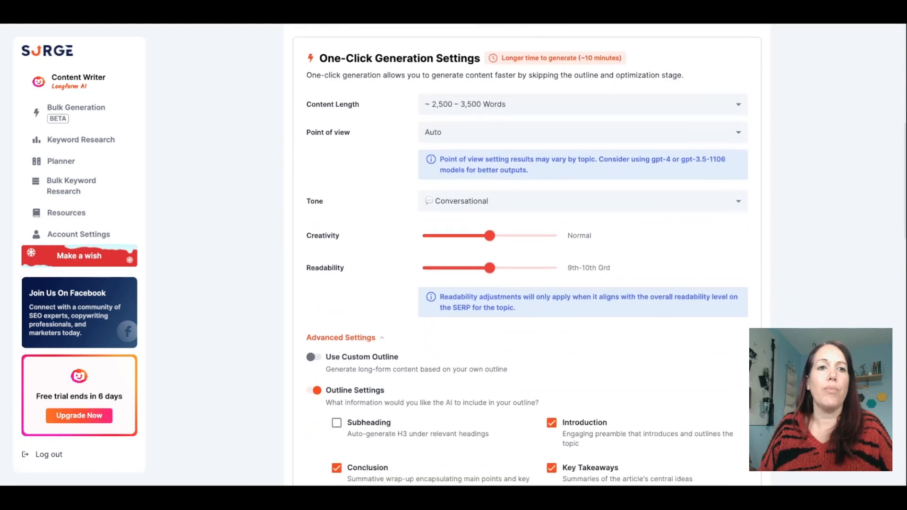
scroll(528, 256, up, 1)
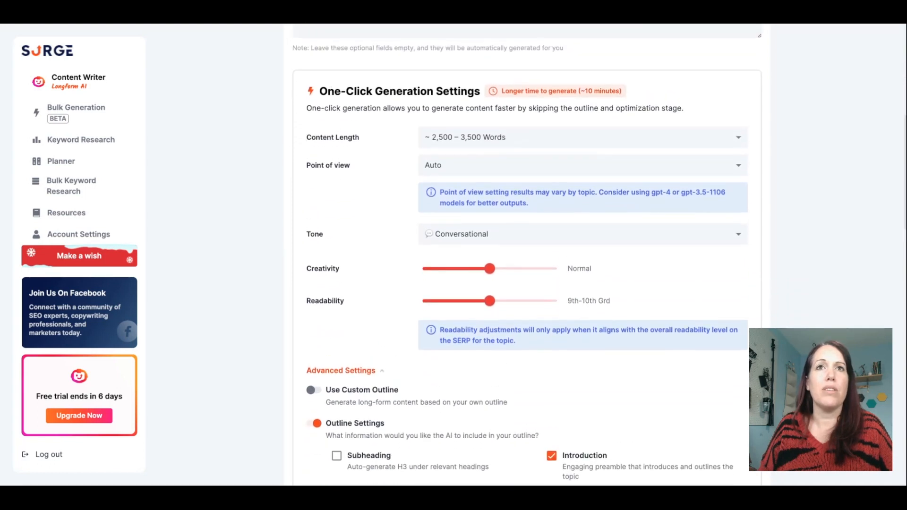
click(523, 141)
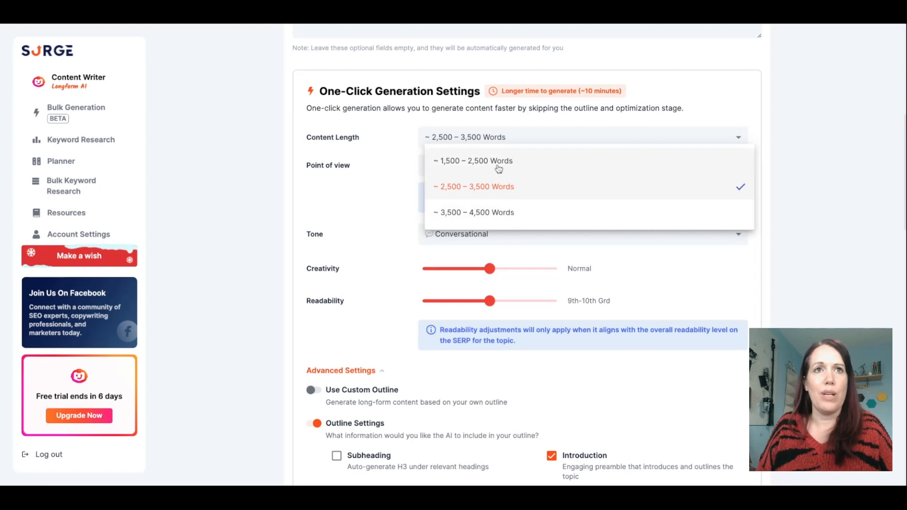
click(458, 166)
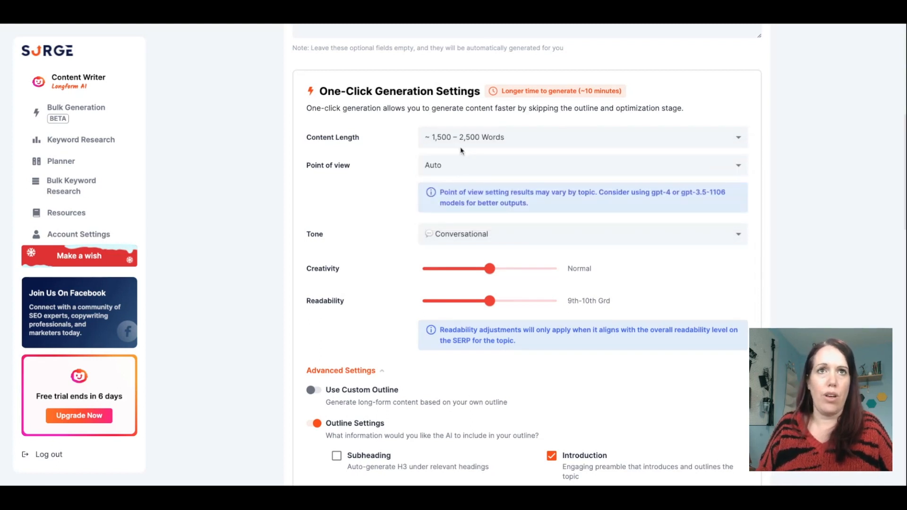
Set the article's point of view to First person singular (I, me, my, mine).
scroll(497, 167, up, 1)
scroll(497, 167, up, 1)
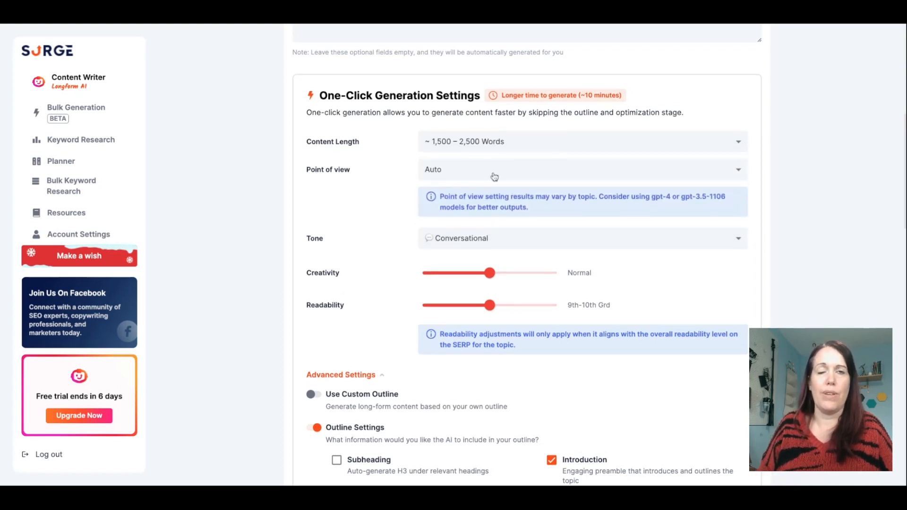
click(495, 177)
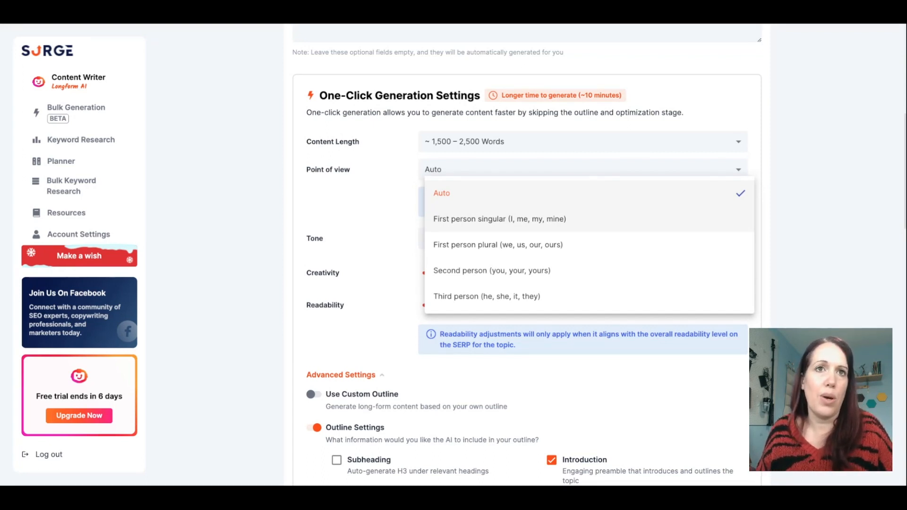
click(500, 219)
Look through the available tones and choose Conversational for the article.
scroll(530, 255, down, 3)
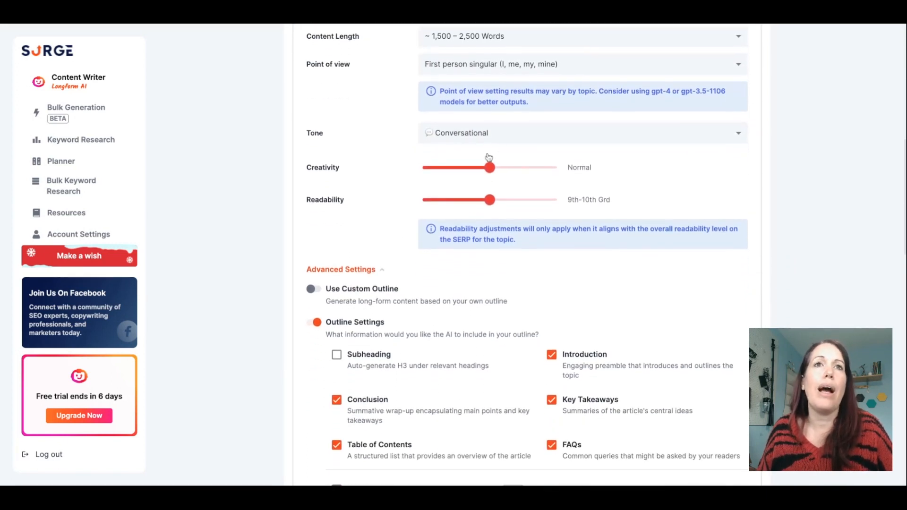
click(486, 135)
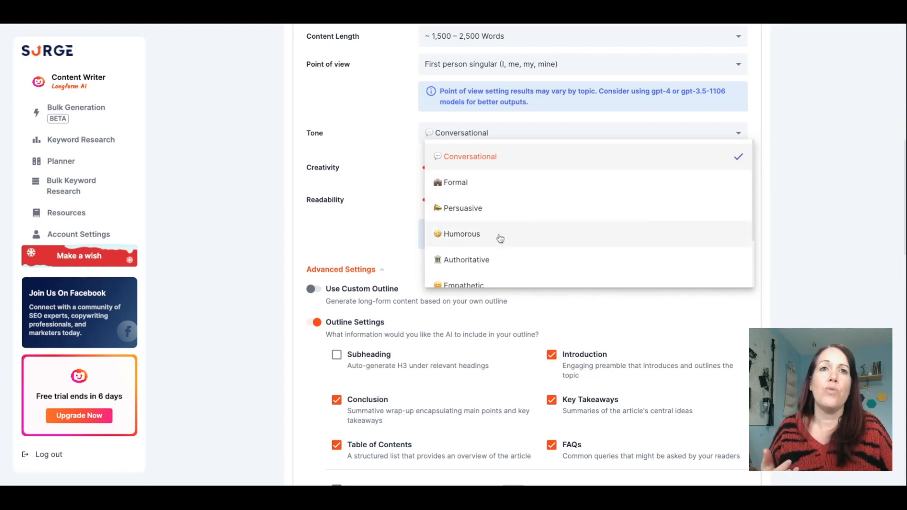
scroll(497, 237, down, 3)
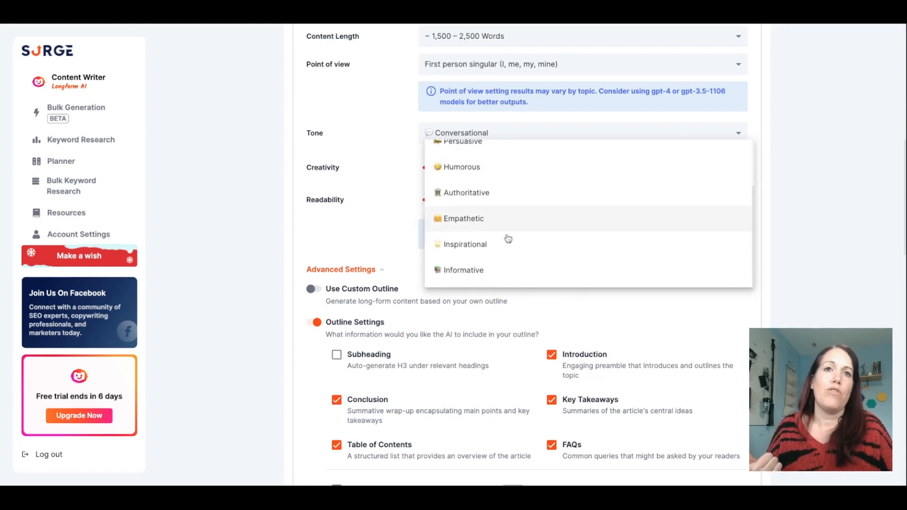
scroll(523, 241, up, 1)
scroll(522, 234, down, 1)
scroll(520, 235, up, 3)
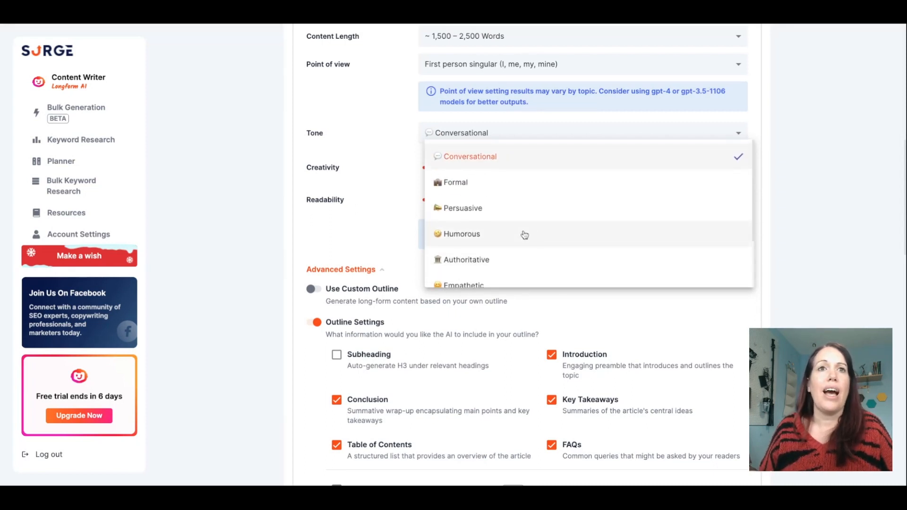
click(481, 161)
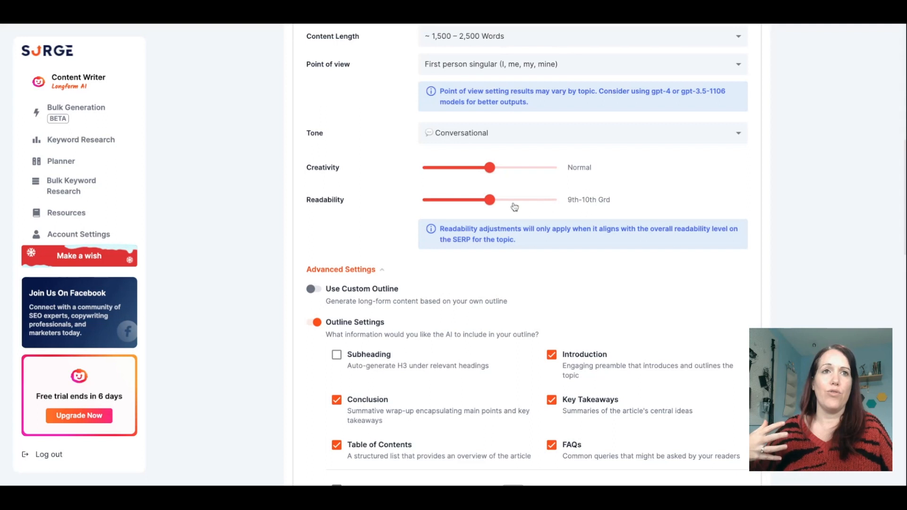
Set the article's readability to 9th-10th Grd and its creativity to Normal.
mouse_move(489, 200)
mouse_down()
mouse_move(554, 199)
mouse_move(430, 199)
mouse_move(490, 199)
mouse_up()
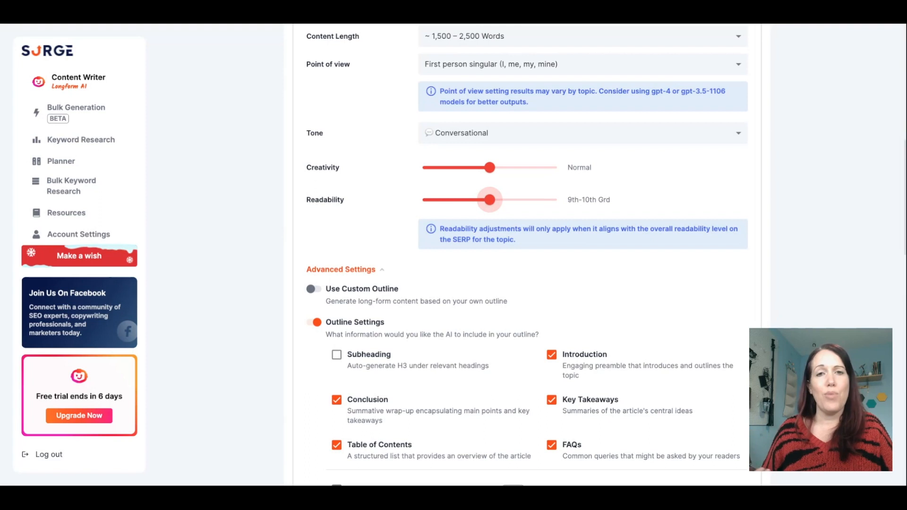
mouse_move(496, 205)
mouse_down()
mouse_move(553, 204)
mouse_move(496, 204)
mouse_up()
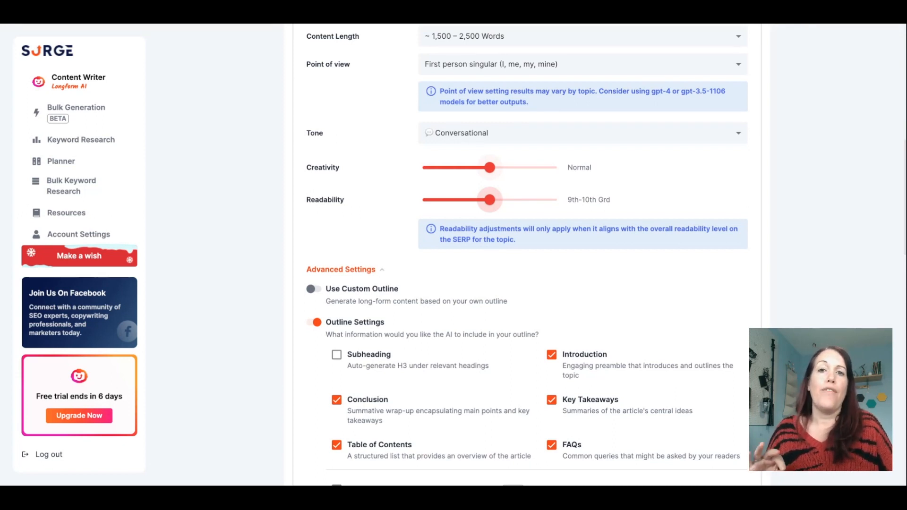
mouse_move(490, 167)
mouse_down()
mouse_move(424, 167)
mouse_move(554, 168)
mouse_move(489, 167)
mouse_up()
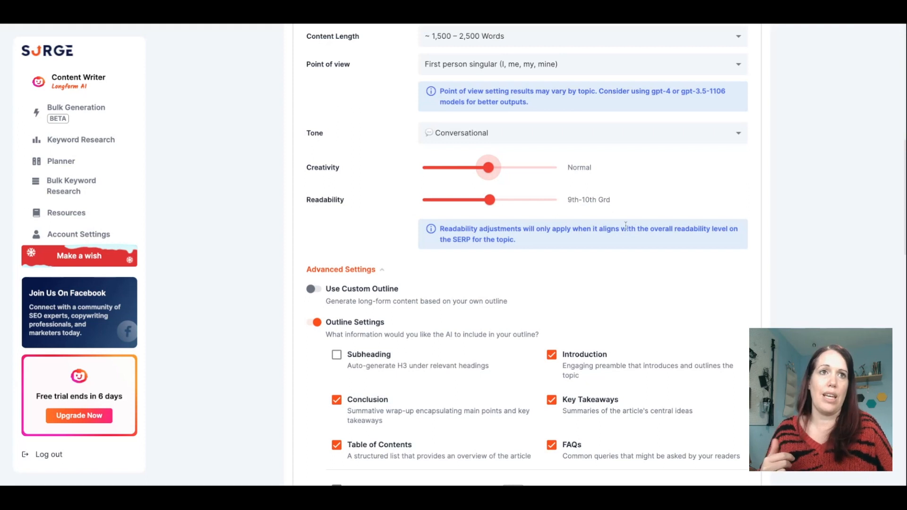
Include auto-generated H3 subheadings in the outline settings.
scroll(623, 254, down, 2)
scroll(621, 255, down, 3)
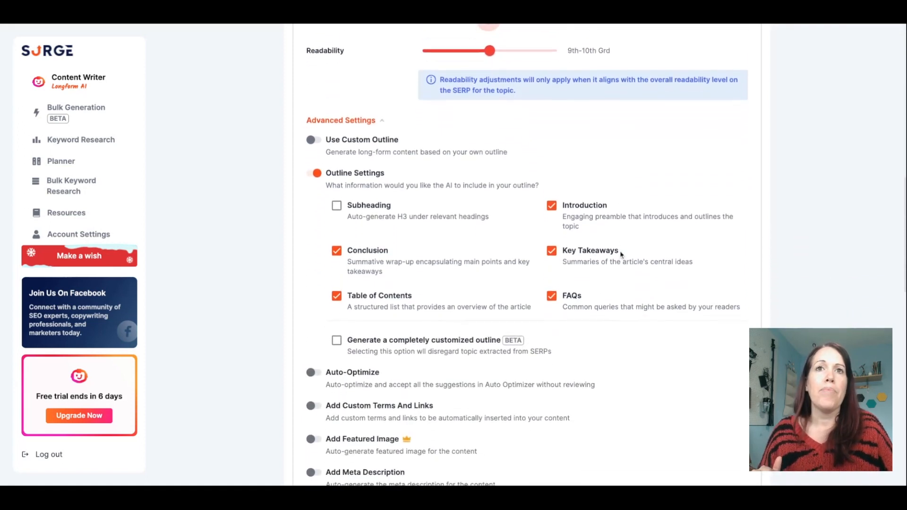
scroll(528, 255, down, 1)
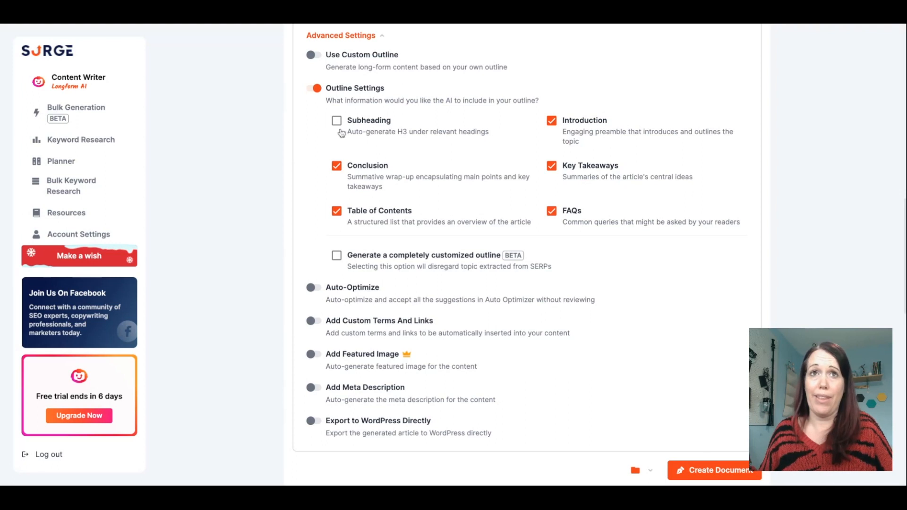
click(338, 122)
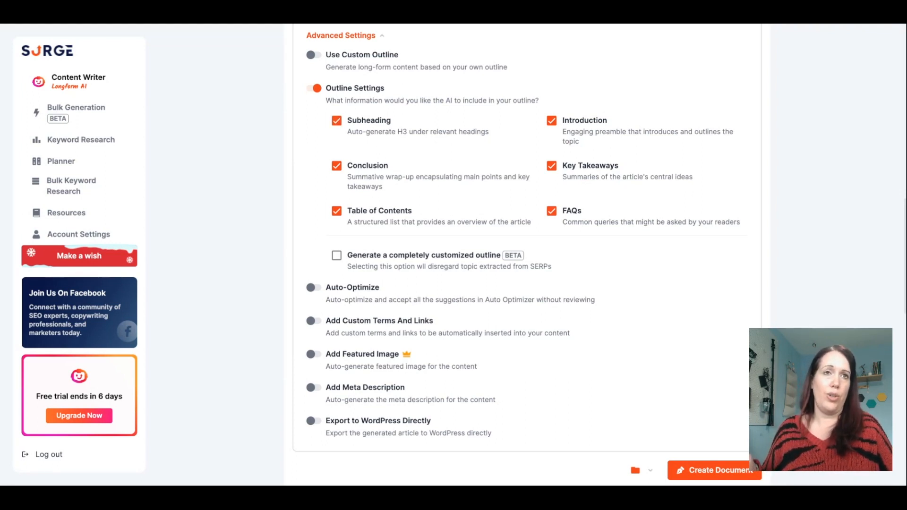
scroll(520, 256, down, 1)
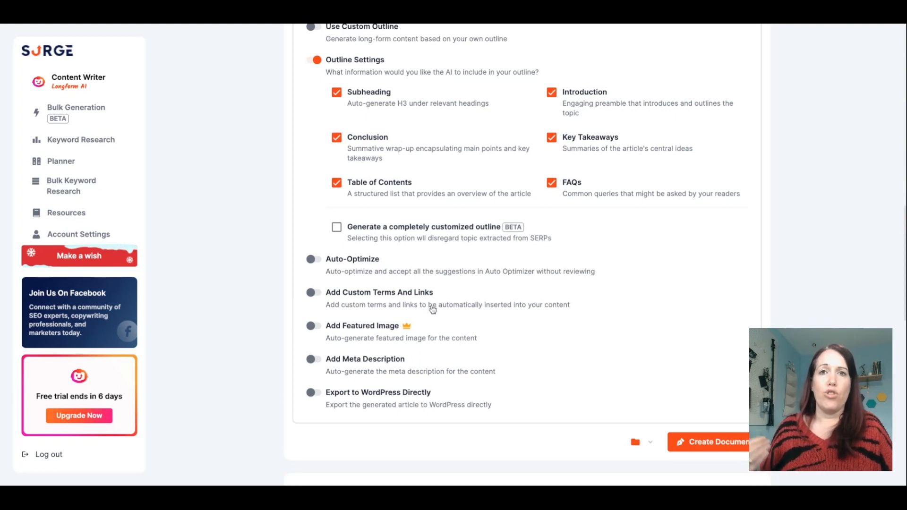
click(312, 294)
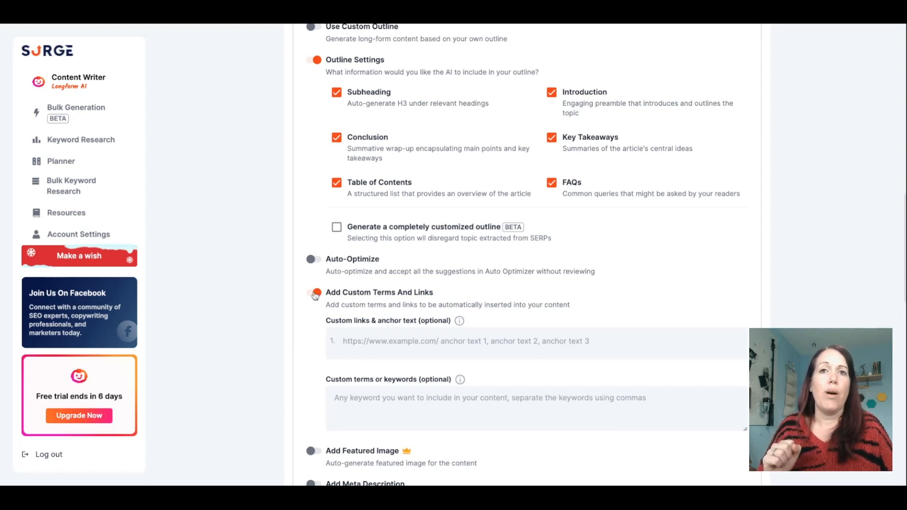
click(315, 294)
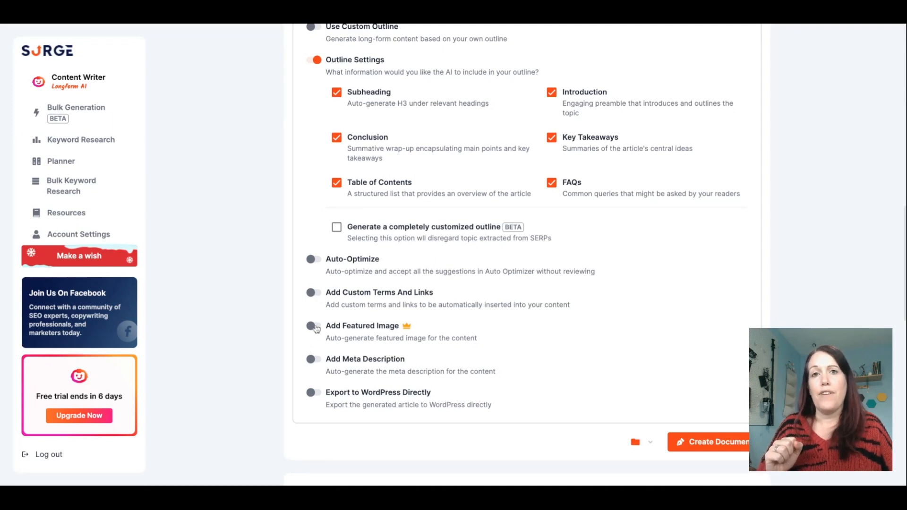
Turn on the auto-generated featured image for the article, at Standard image quality.
click(315, 326)
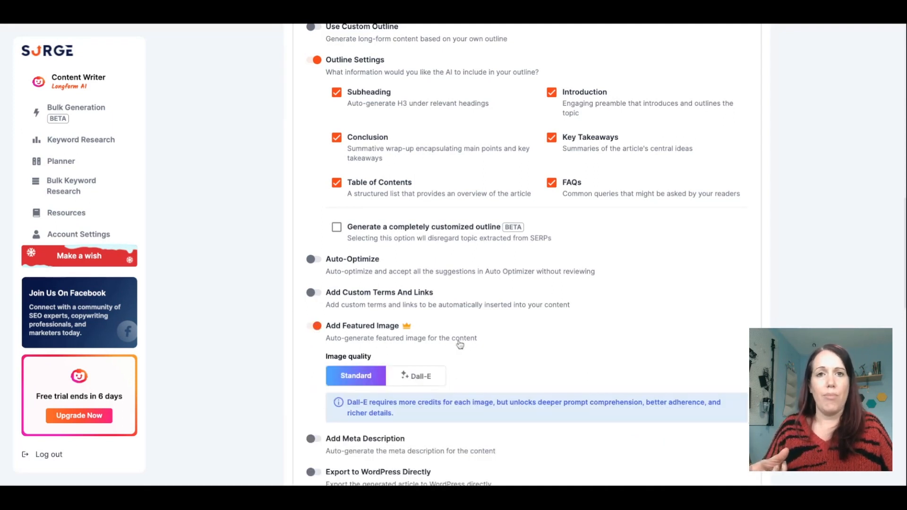
scroll(459, 345, down, 2)
scroll(460, 345, down, 1)
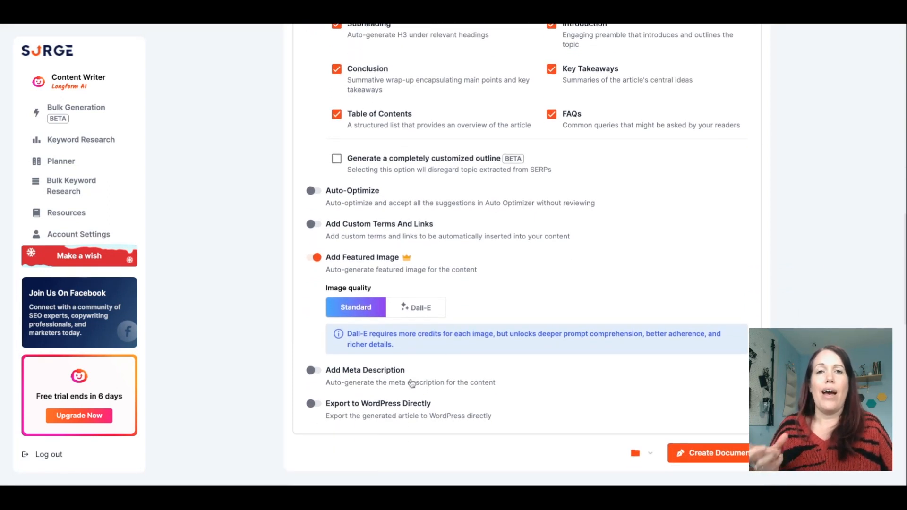
click(313, 404)
scroll(432, 419, down, 3)
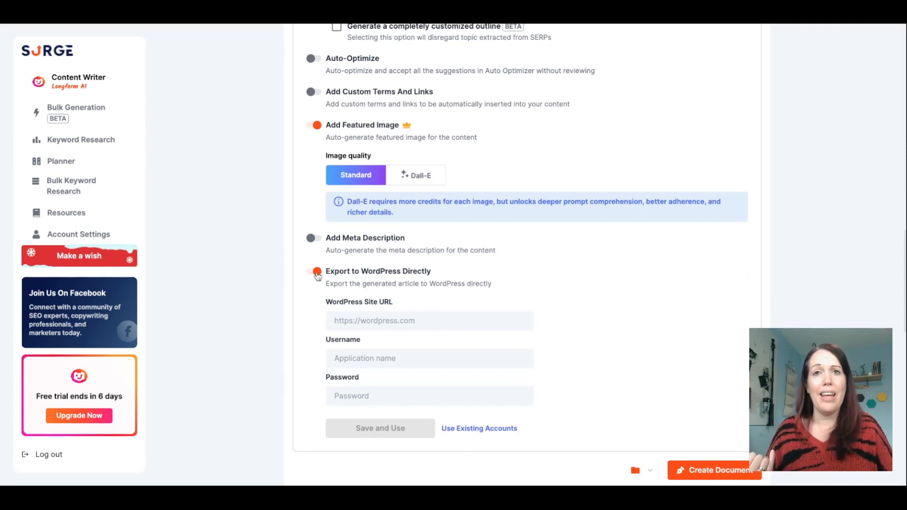
click(316, 273)
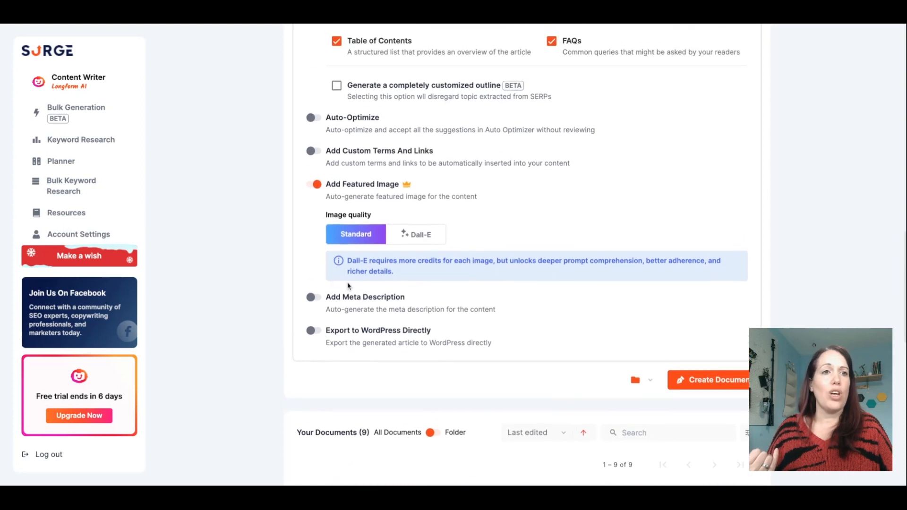
Create the one-click document with the chosen generation settings.
scroll(609, 348, up, 3)
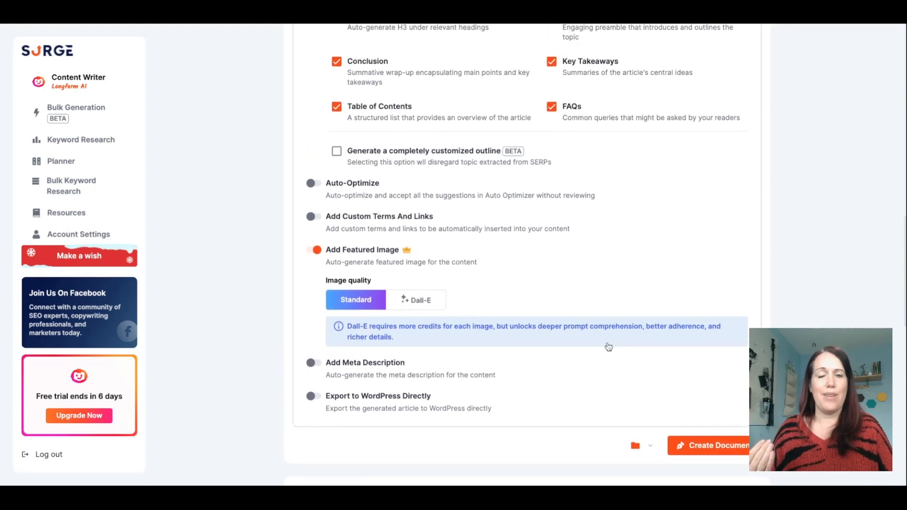
click(715, 451)
scroll(632, 349, up, 6)
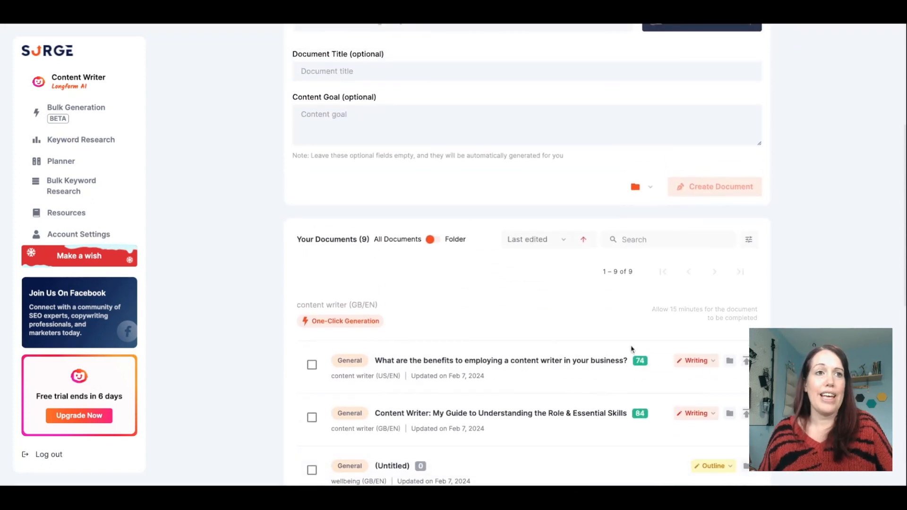
Open the generated document "Content Writer: Exploring Types, Roles, and Strategies" from the document list.
scroll(618, 324, up, 1)
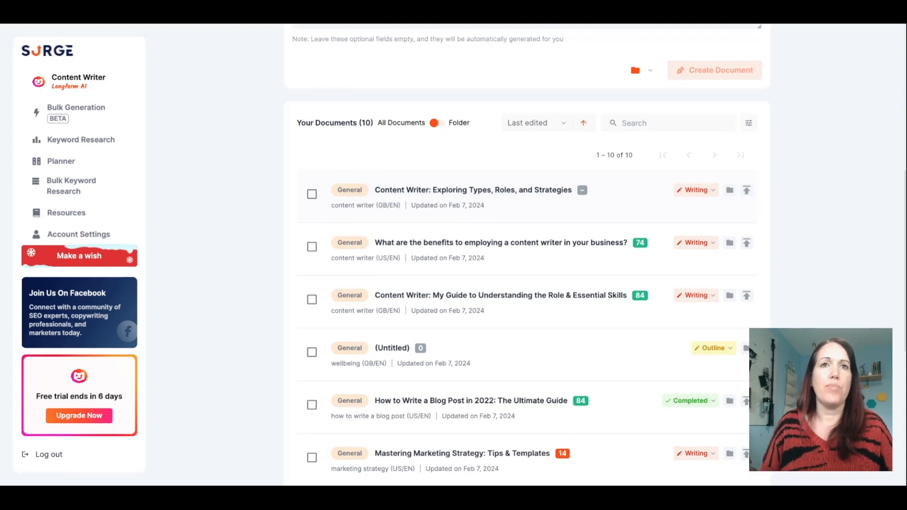
scroll(486, 209, up, 1)
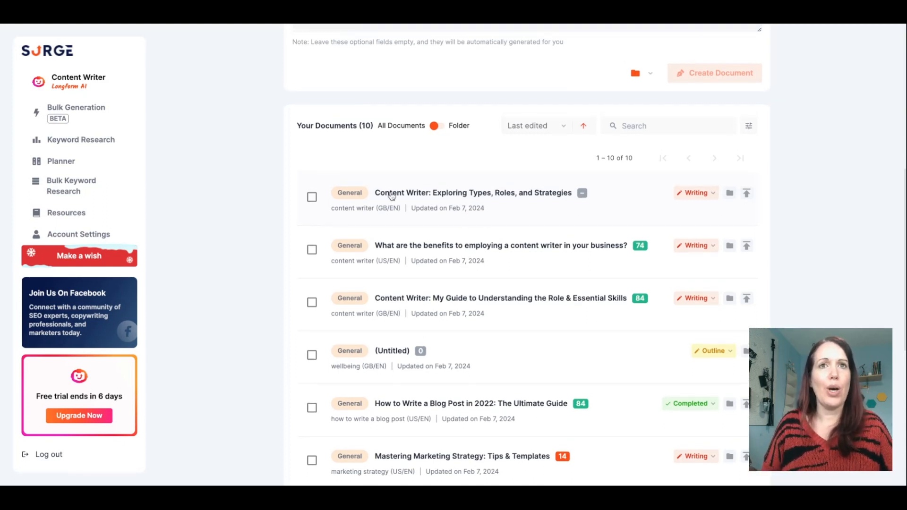
click(544, 194)
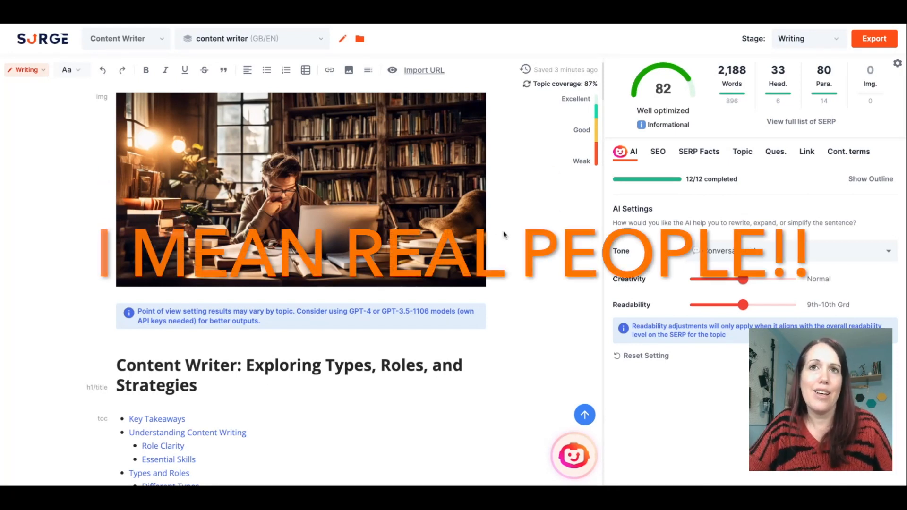
Check the article's content score rating and examine its contextual terms coverage, including the custom keywords.
scroll(514, 231, down, 1)
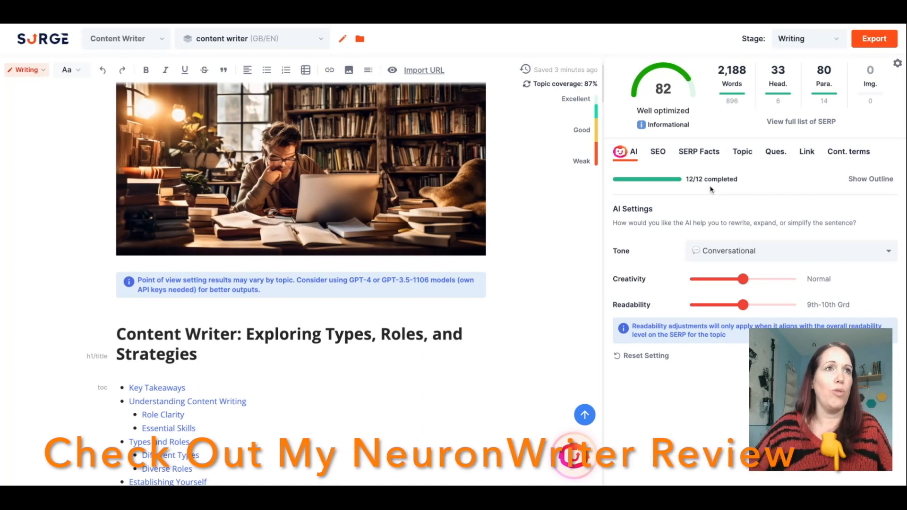
mouse_move(682, 86)
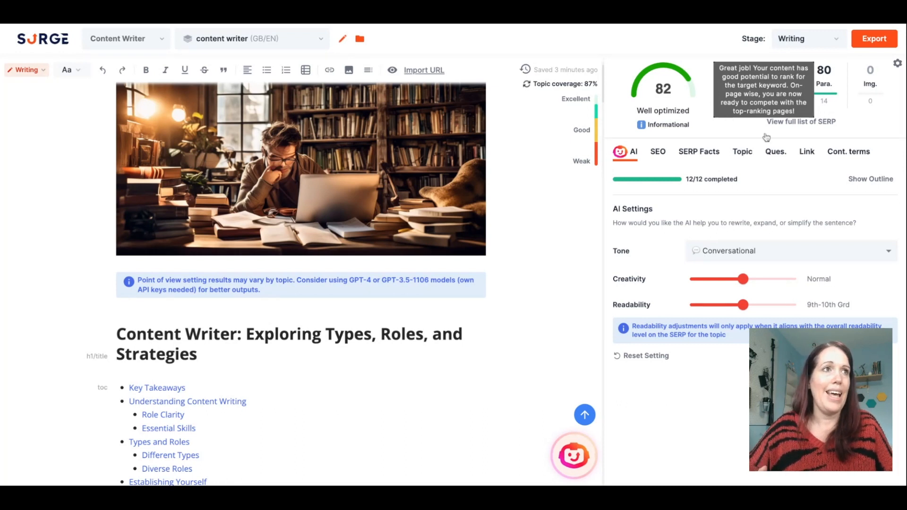
click(846, 156)
scroll(844, 182, down, 1)
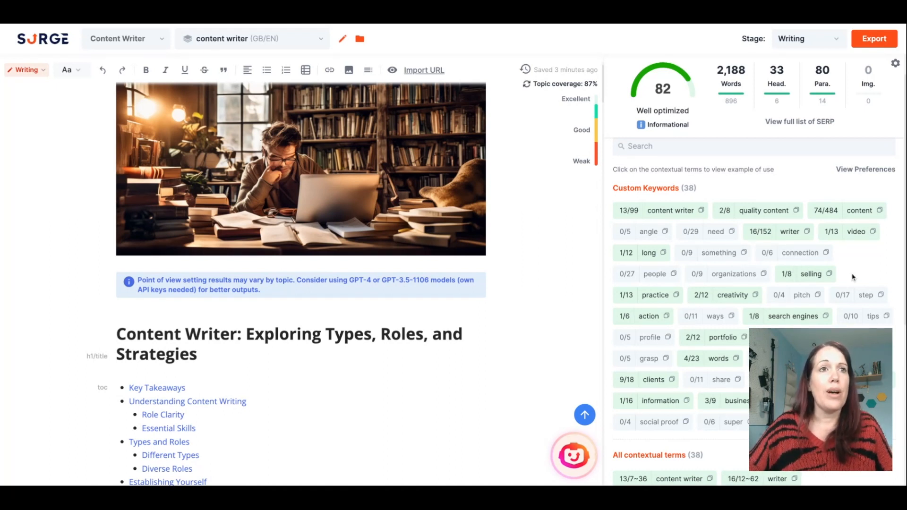
scroll(853, 277, down, 3)
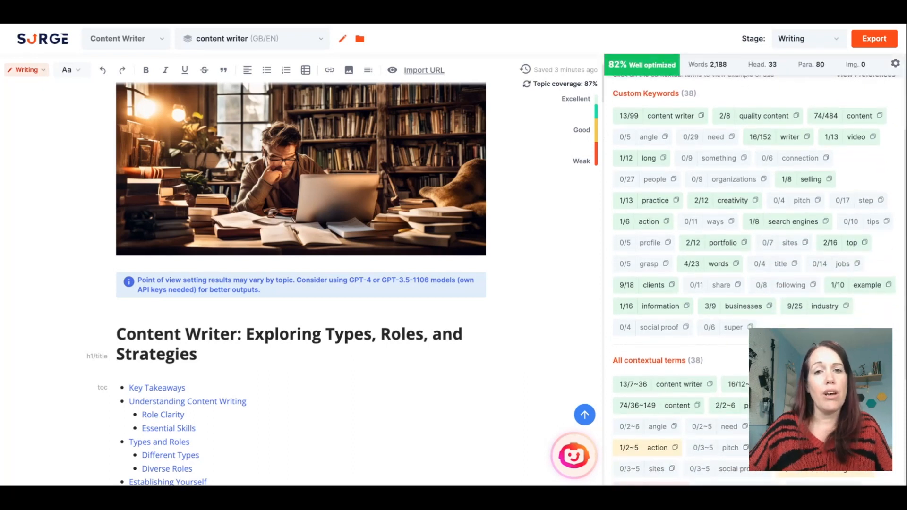
scroll(754, 279, up, 3)
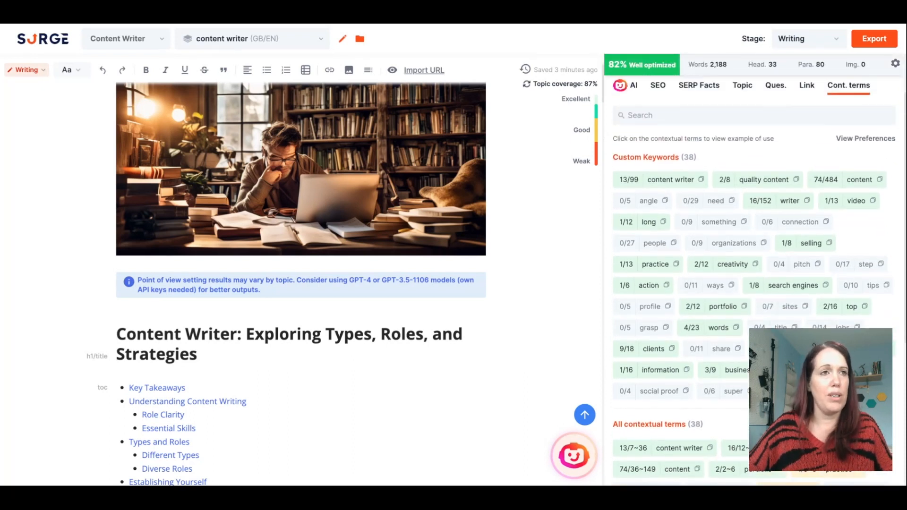
scroll(754, 278, up, 2)
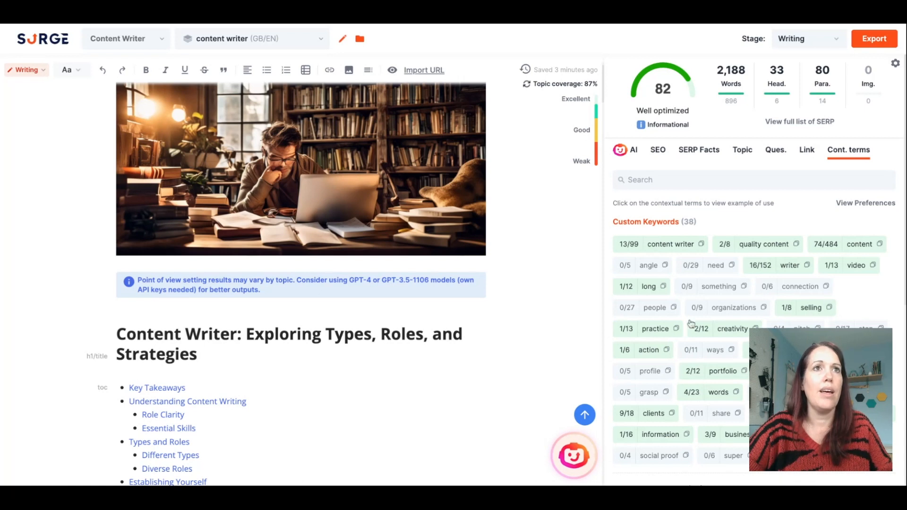
Review the article's generated table of contents, from Key Takeaways to the Frequently Asked Questions entries.
scroll(525, 336, down, 3)
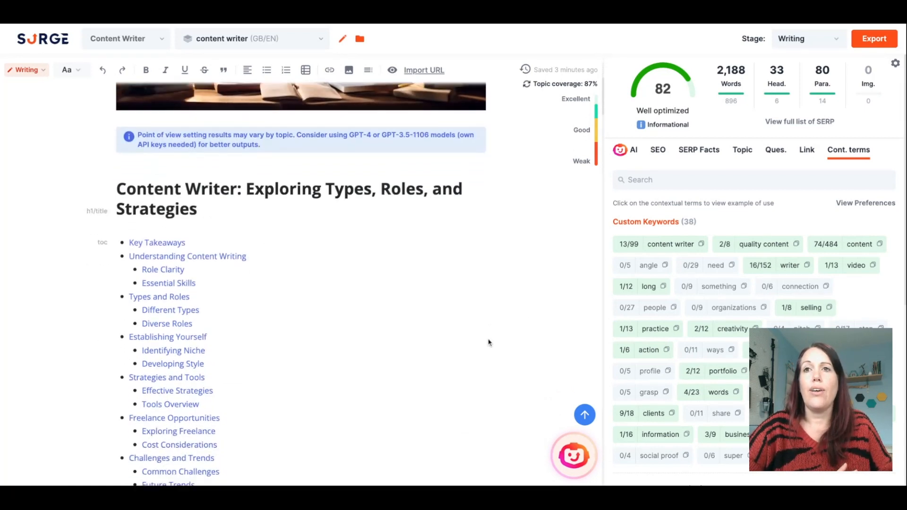
scroll(489, 342, down, 1)
scroll(488, 343, down, 2)
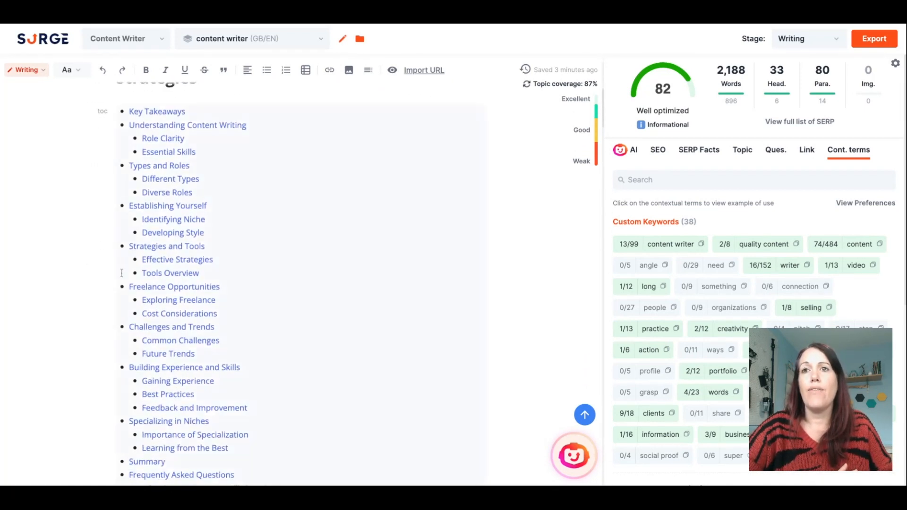
scroll(417, 283, down, 5)
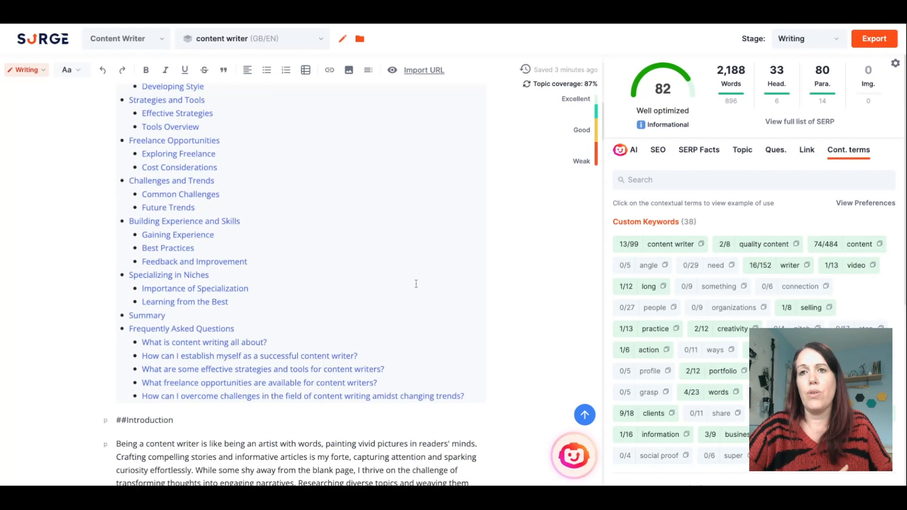
scroll(417, 284, up, 4)
scroll(417, 284, down, 2)
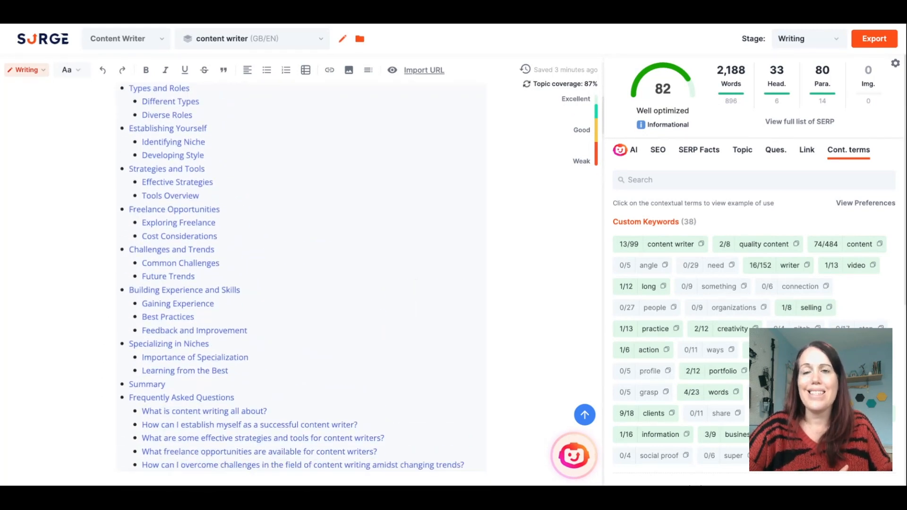
Read the article's introduction, the Key Takeaways list and the Understanding Content Writing section.
scroll(297, 285, down, 7)
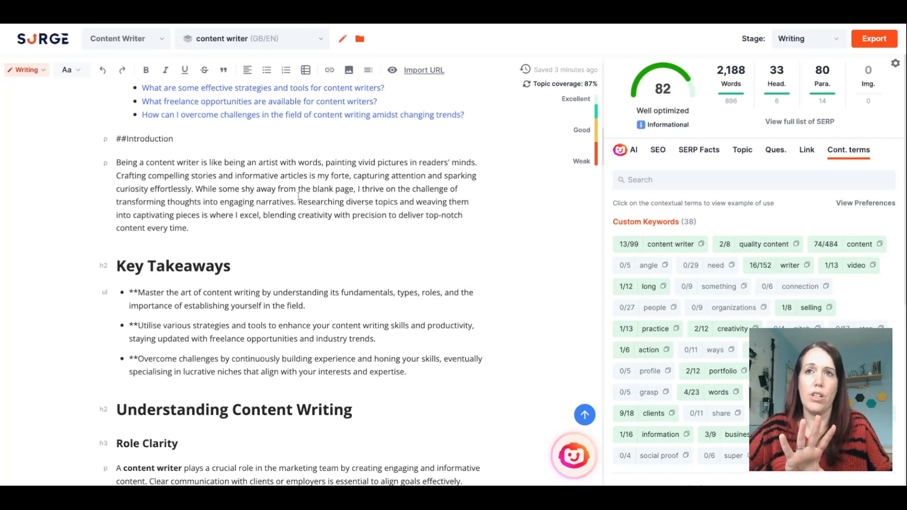
scroll(314, 204, down, 1)
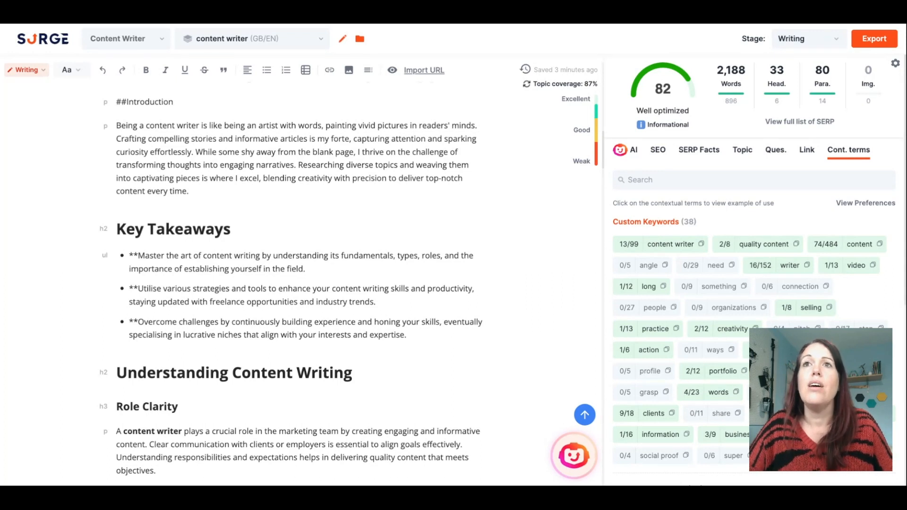
scroll(302, 283, down, 1)
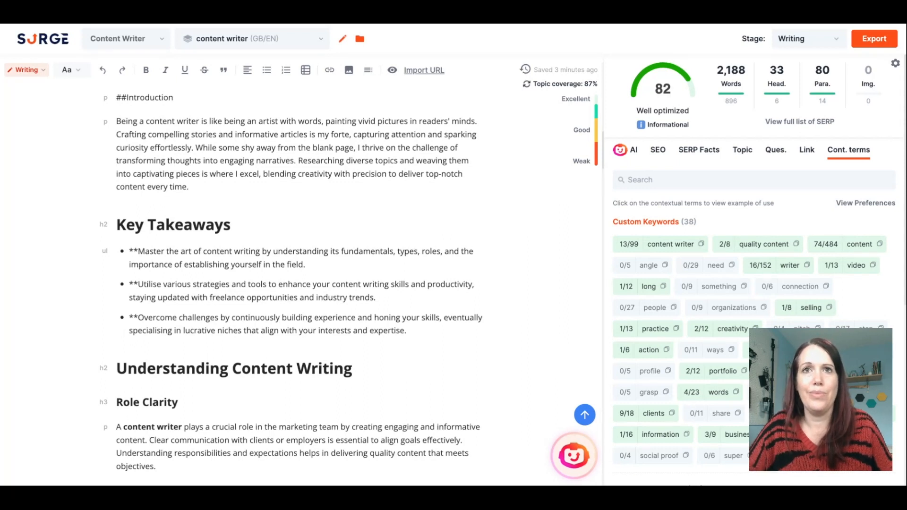
scroll(302, 283, down, 3)
scroll(324, 213, down, 15)
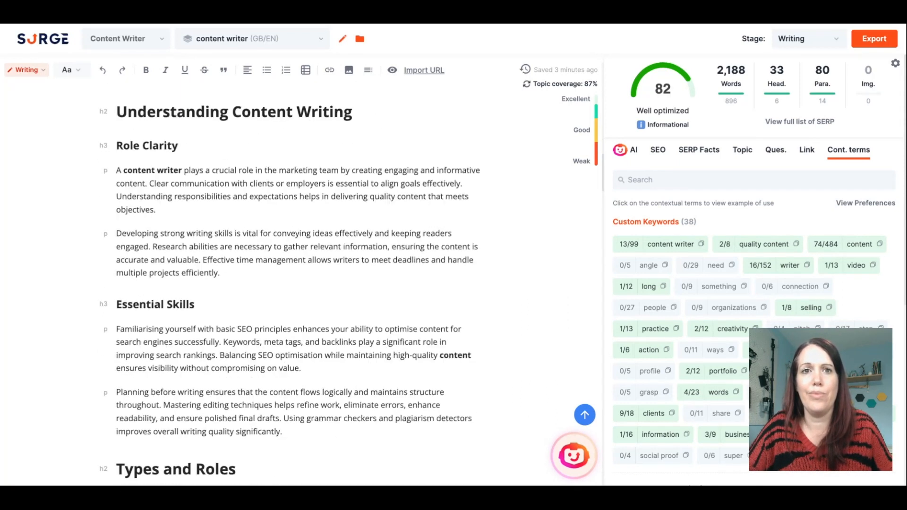
Examine the Future Trends section and check the spelling of "optimization" in its first paragraph.
scroll(299, 283, down, 20)
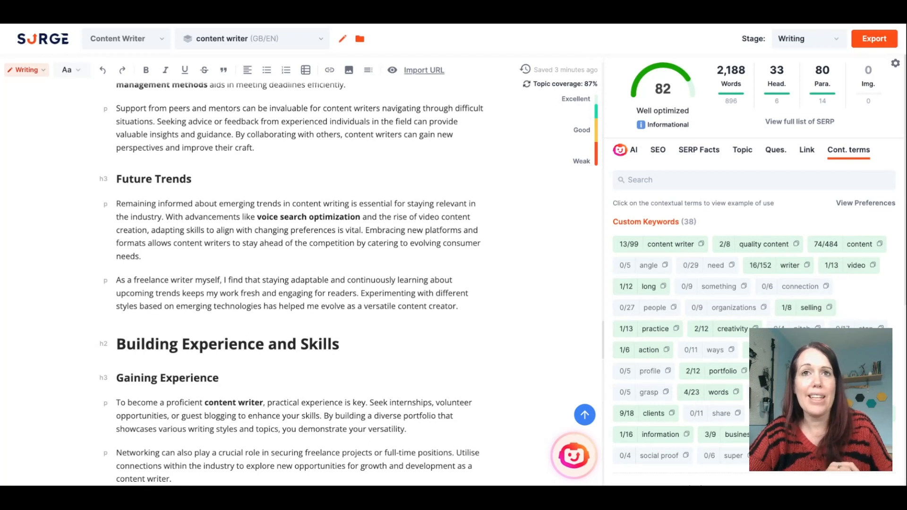
scroll(291, 283, up, 1)
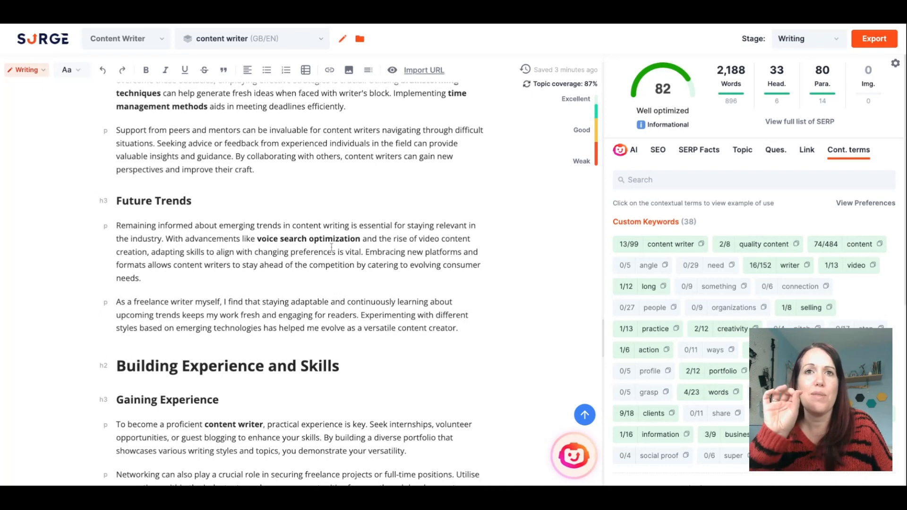
double_click(359, 238)
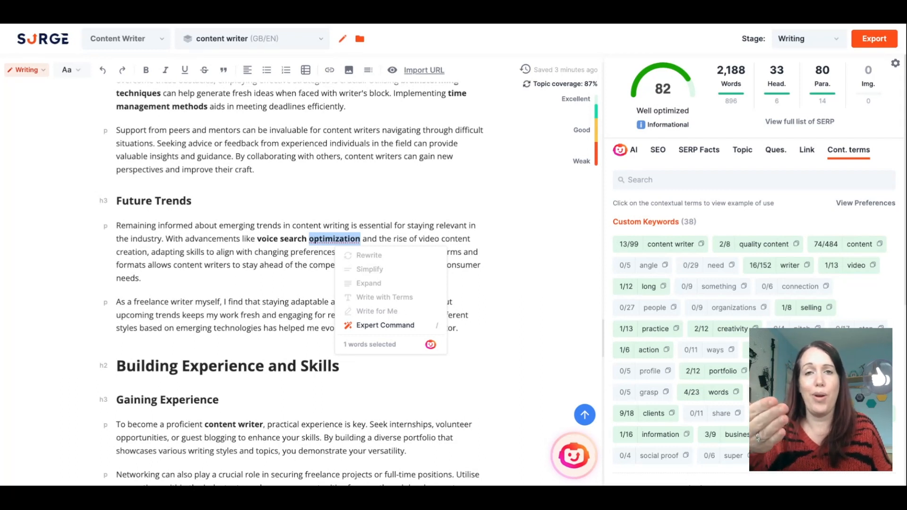
click(318, 253)
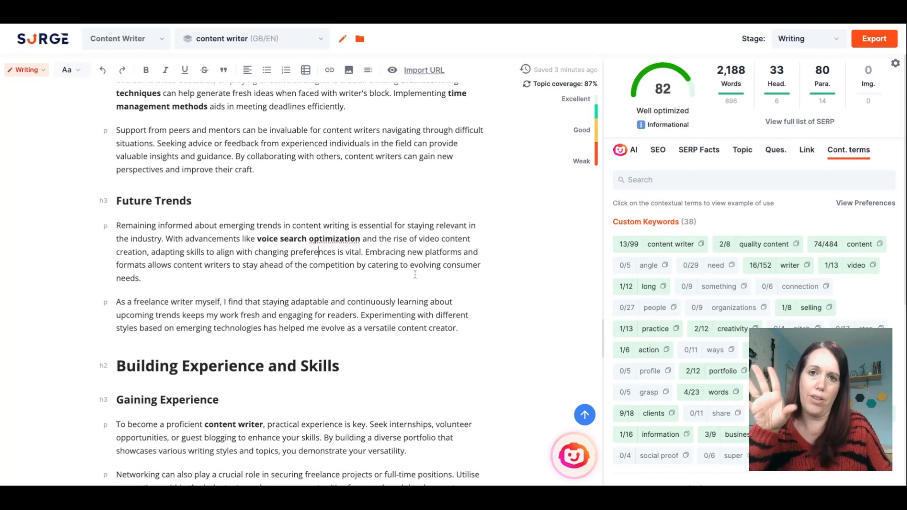
Read the closing part of the article from Building Experience and Skills through the Frequently Asked Questions.
scroll(415, 274, down, 8)
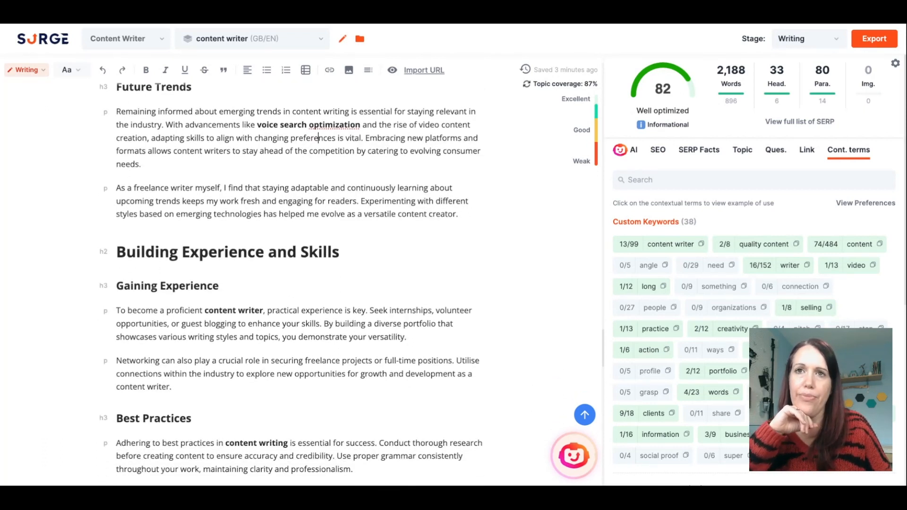
scroll(165, 202, down, 5)
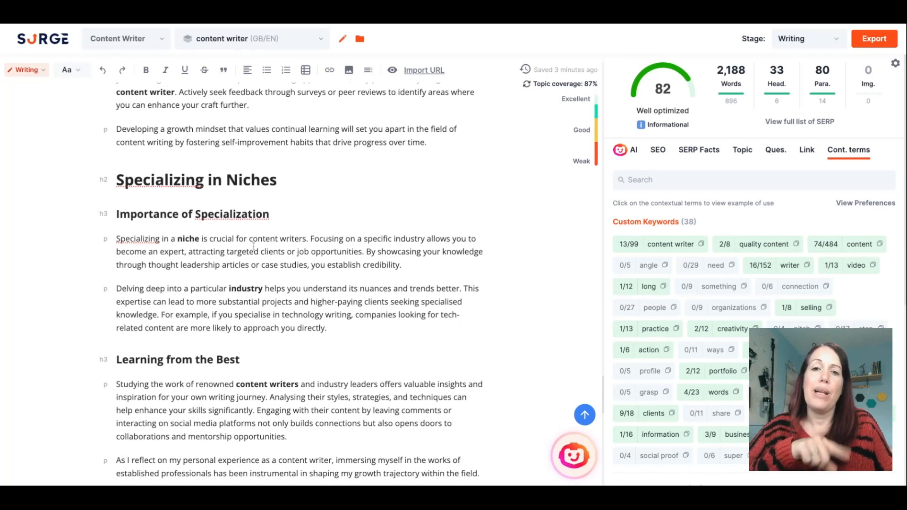
scroll(345, 251, down, 7)
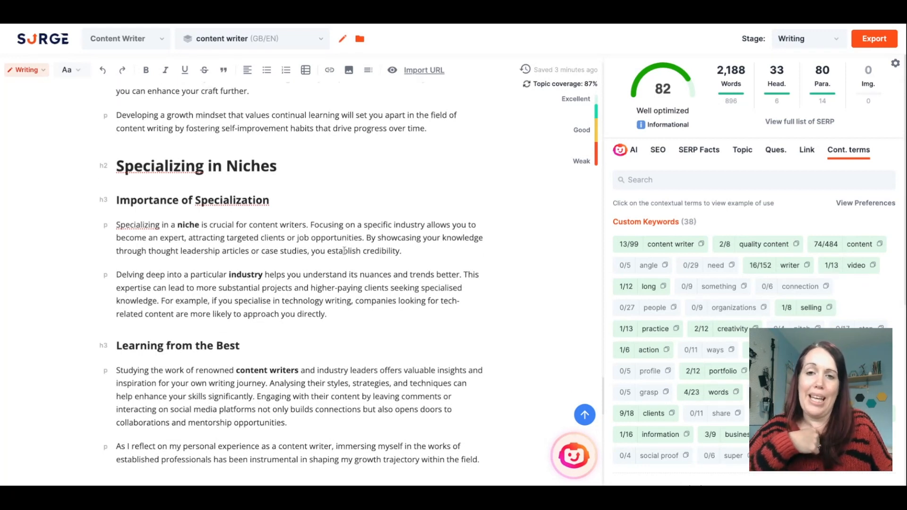
scroll(292, 280, down, 9)
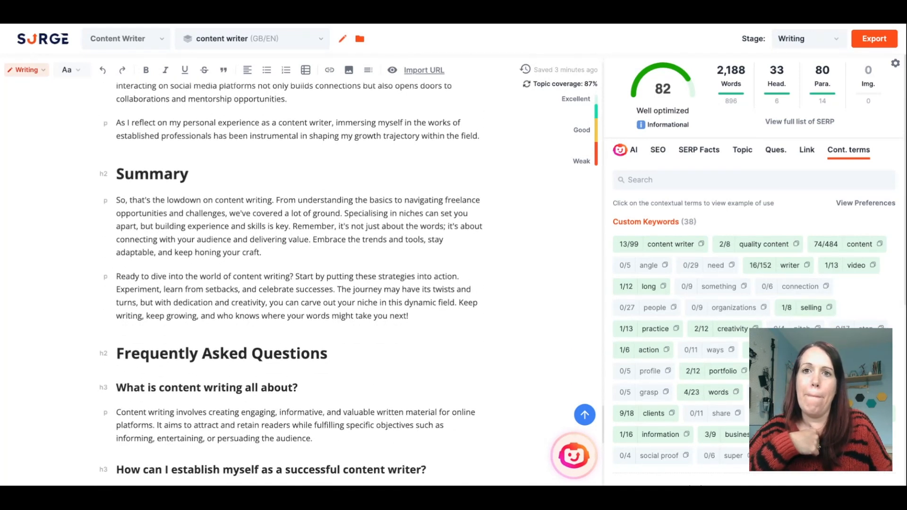
scroll(291, 280, up, 2)
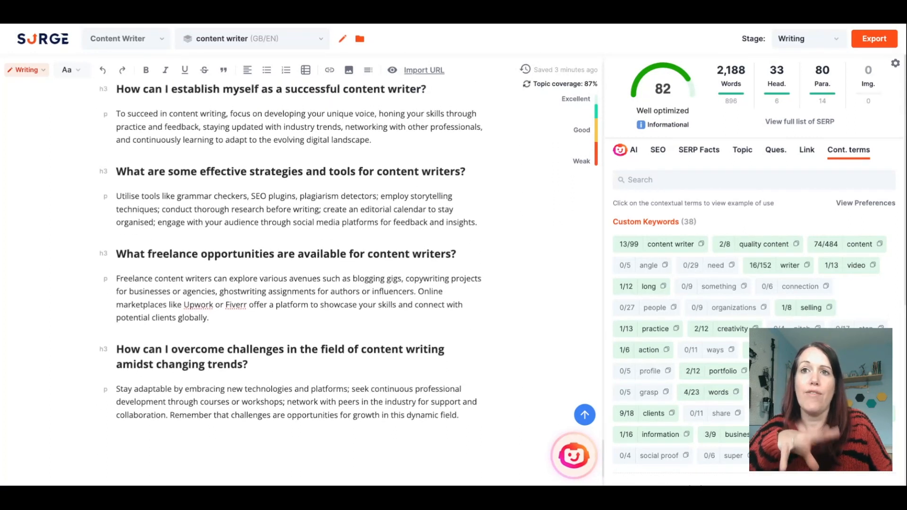
Re-read the FAQ answers, the Summary and the Learning from the Best paragraphs.
scroll(291, 262, up, 1)
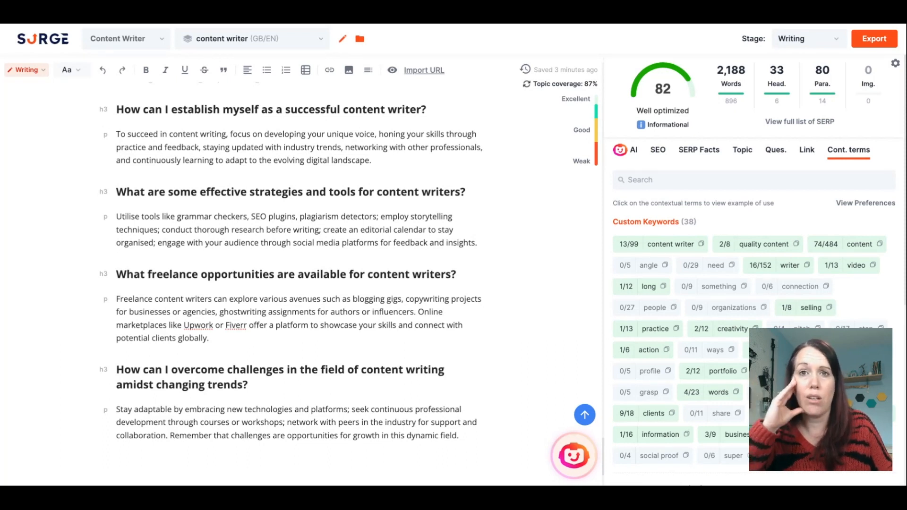
scroll(298, 284, up, 1)
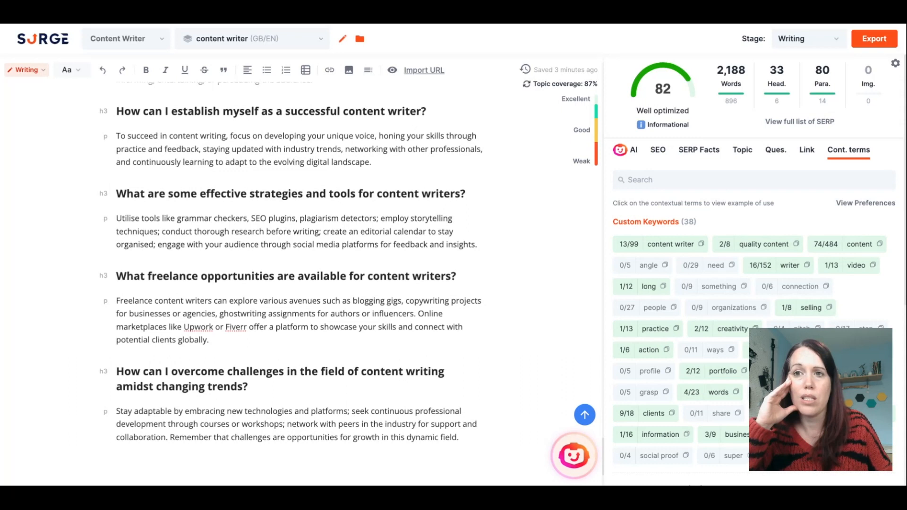
scroll(355, 353, up, 7)
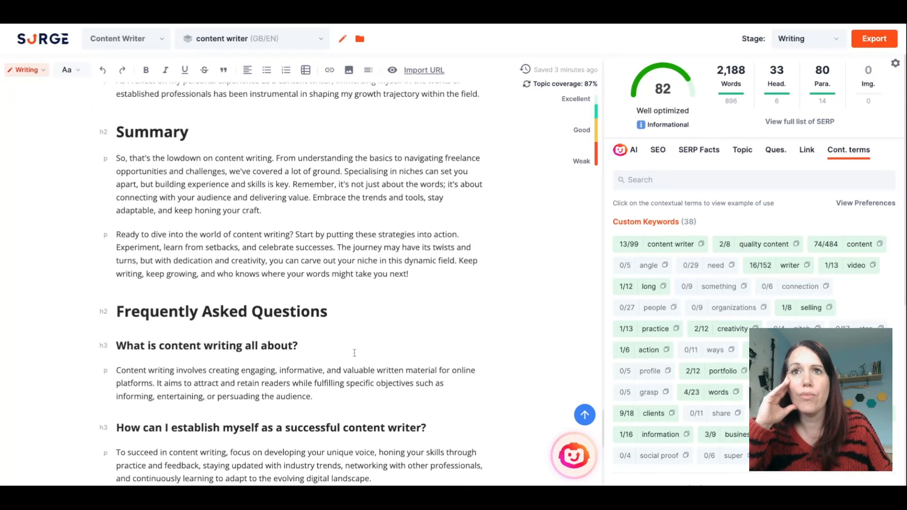
scroll(401, 344, up, 2)
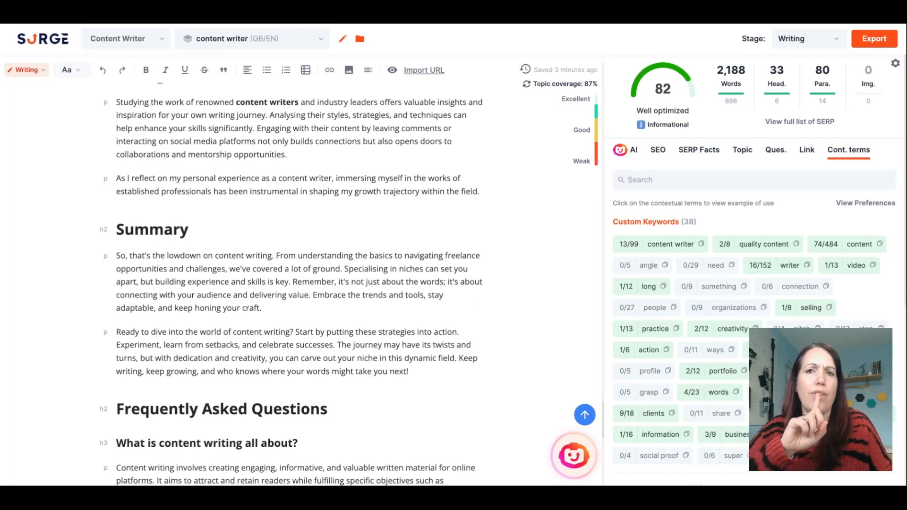
scroll(292, 284, up, 6)
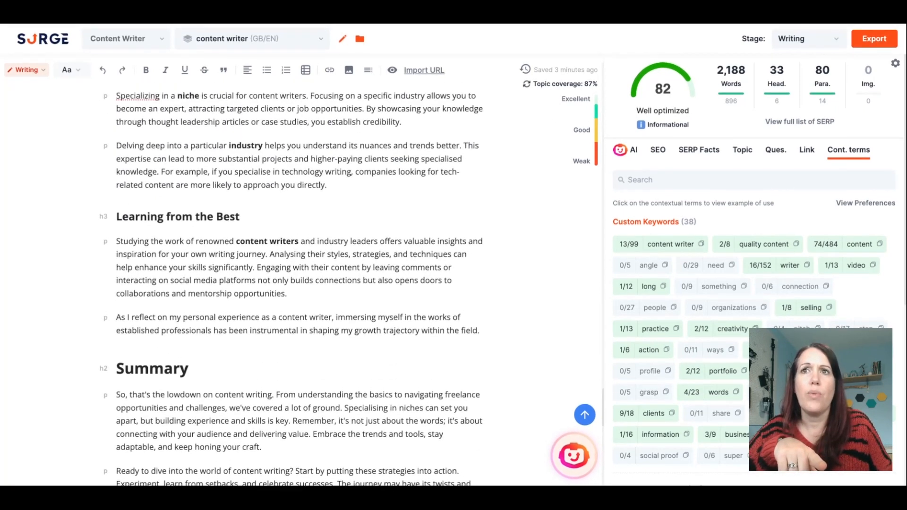
Review the body sections back from Specializing in Niches to Identifying Niche, including the first-person experience statements.
scroll(132, 244, down, 2)
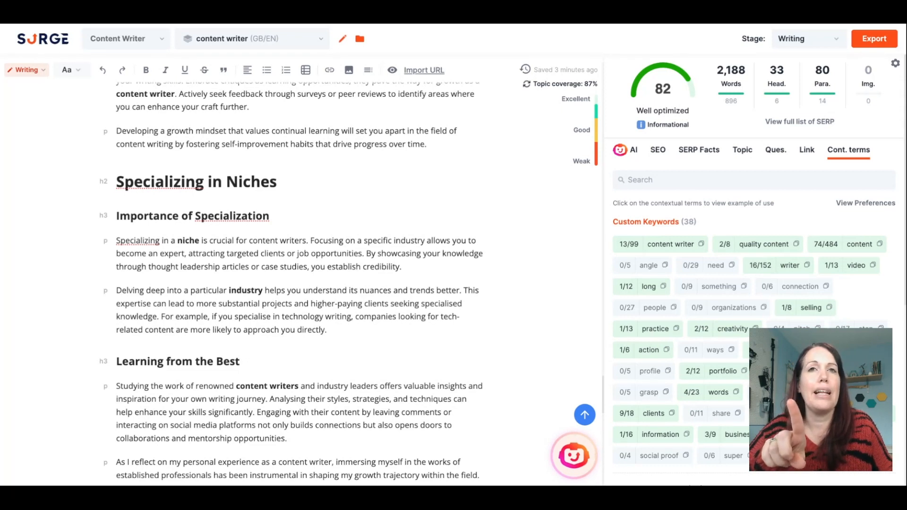
scroll(329, 264, up, 5)
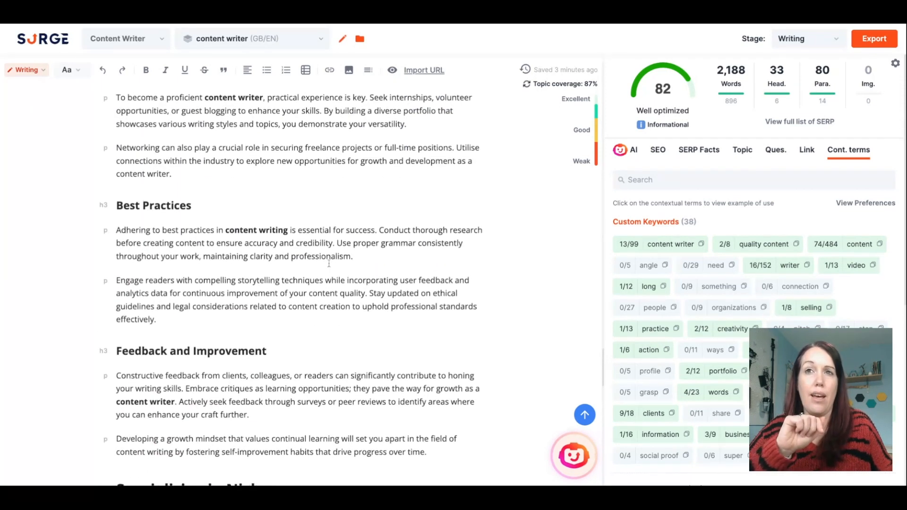
scroll(330, 264, up, 10)
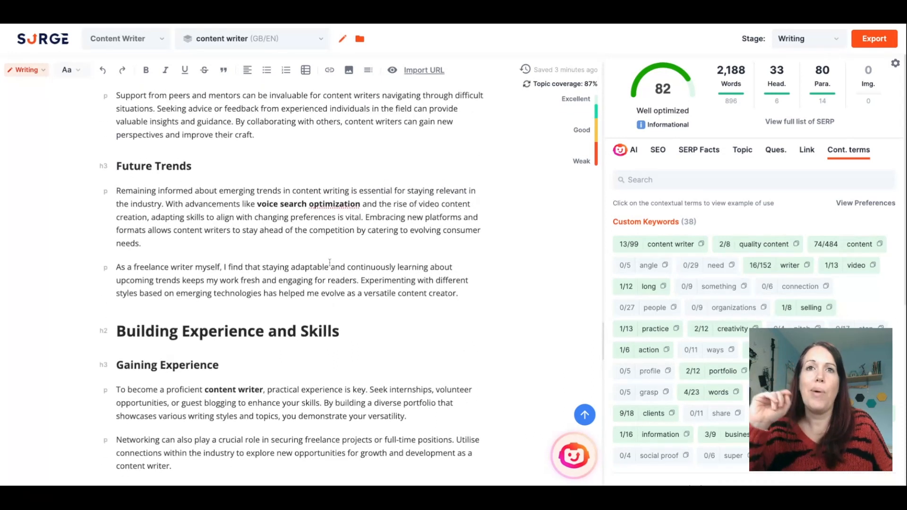
scroll(339, 262, up, 5)
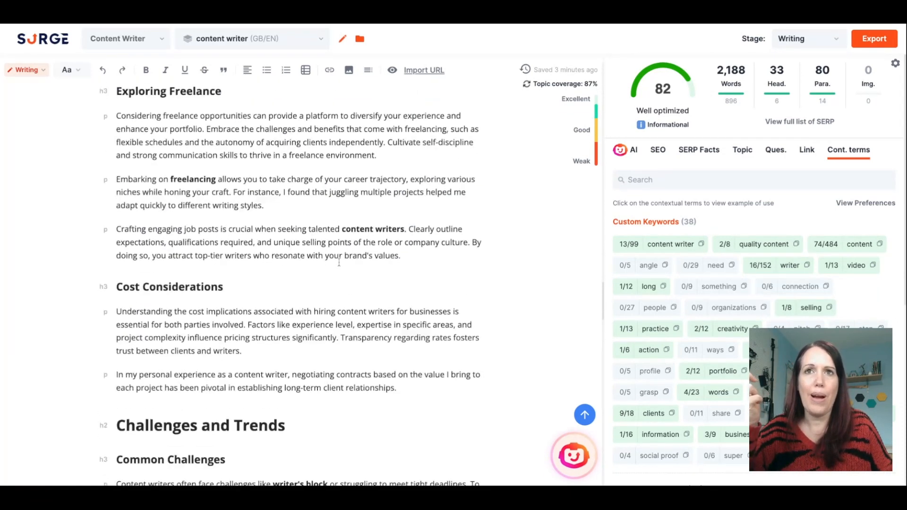
scroll(291, 289, up, 6)
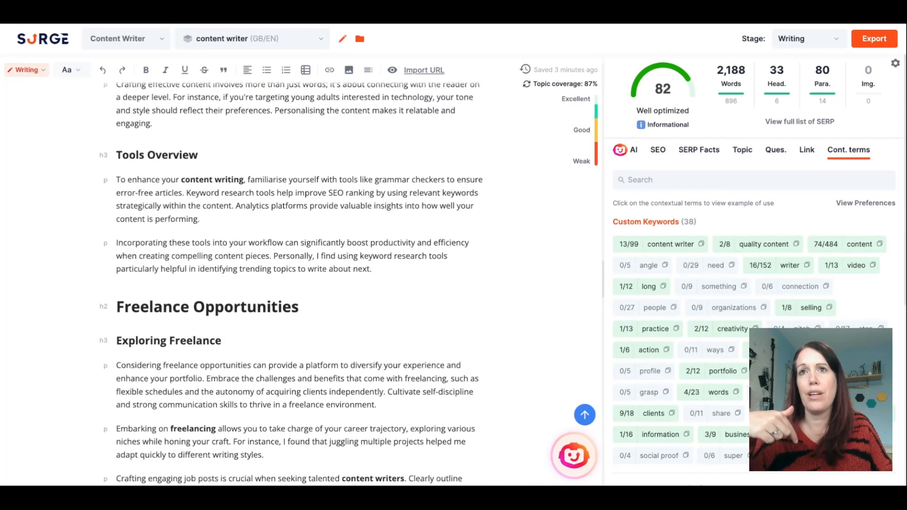
scroll(292, 284, up, 3)
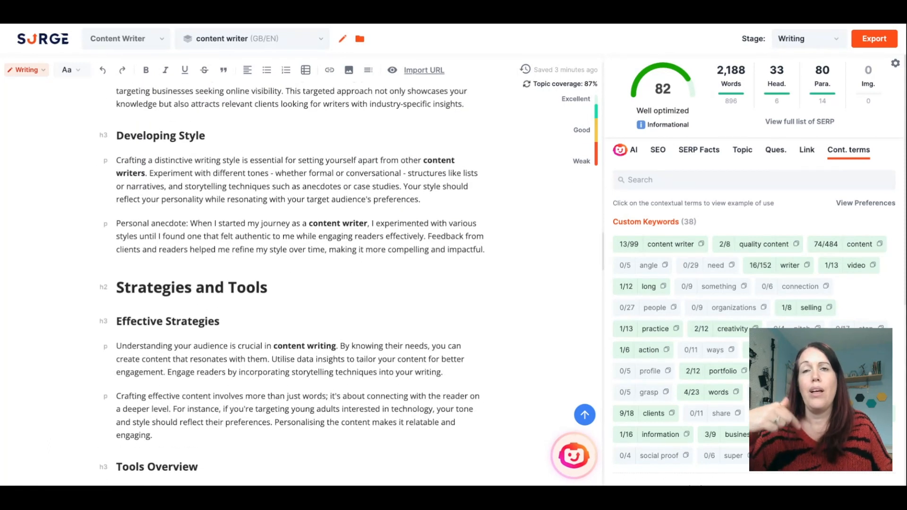
scroll(292, 281, up, 3)
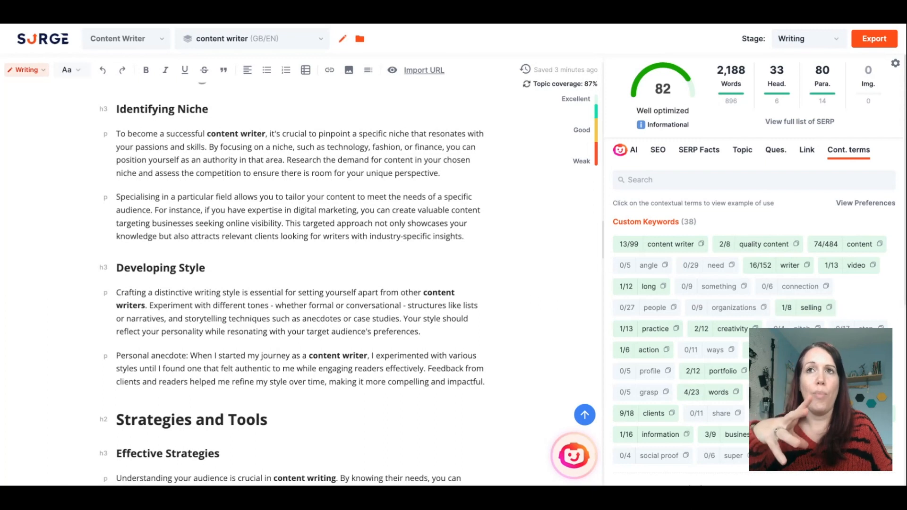
Review the article from Developing Style to Exploring Freelance, then recheck the table of contents and the Essential Skills section.
scroll(301, 284, down, 2)
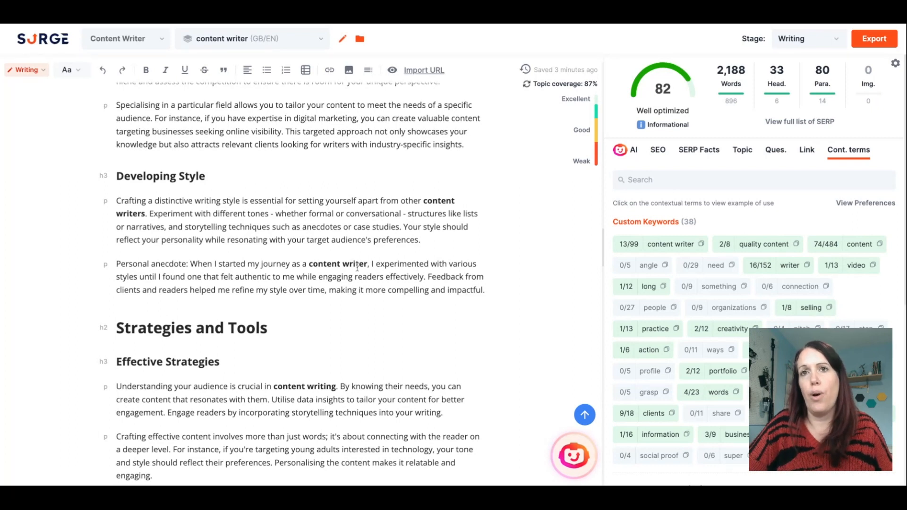
scroll(389, 274, down, 3)
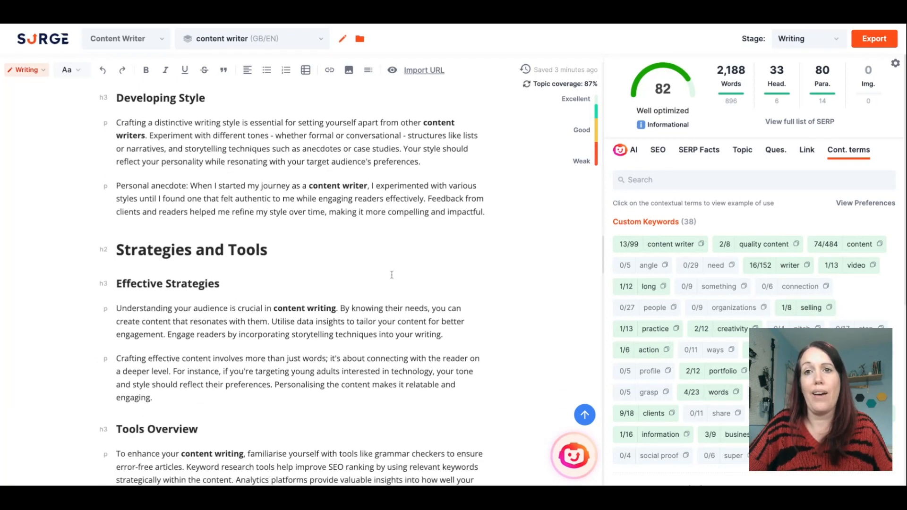
scroll(392, 275, down, 3)
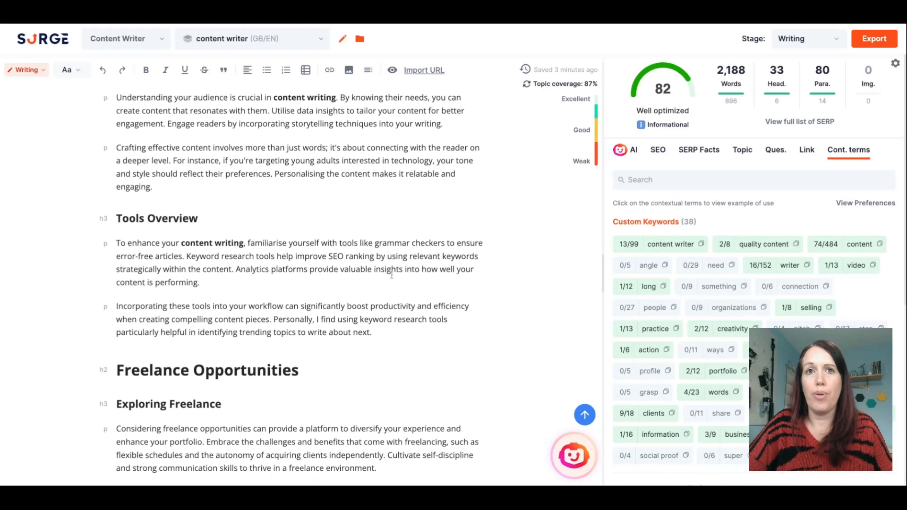
scroll(392, 275, down, 1)
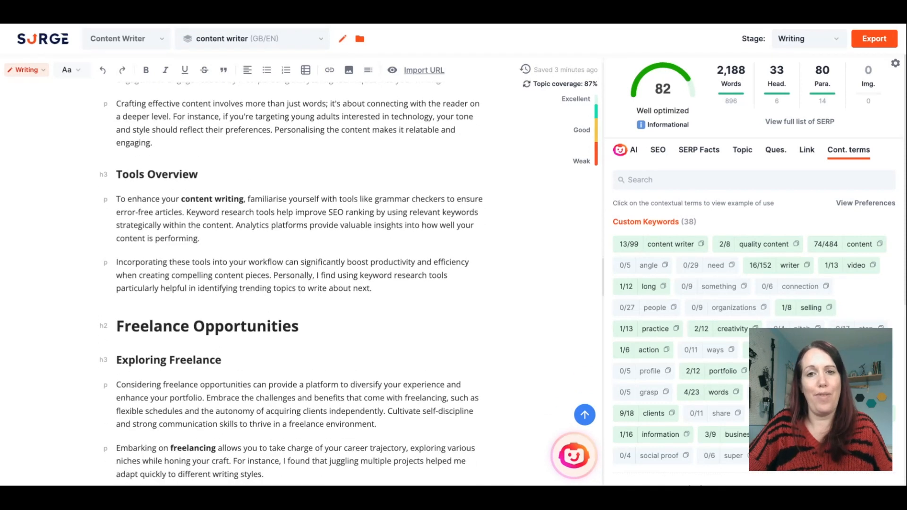
scroll(527, 185, up, 20)
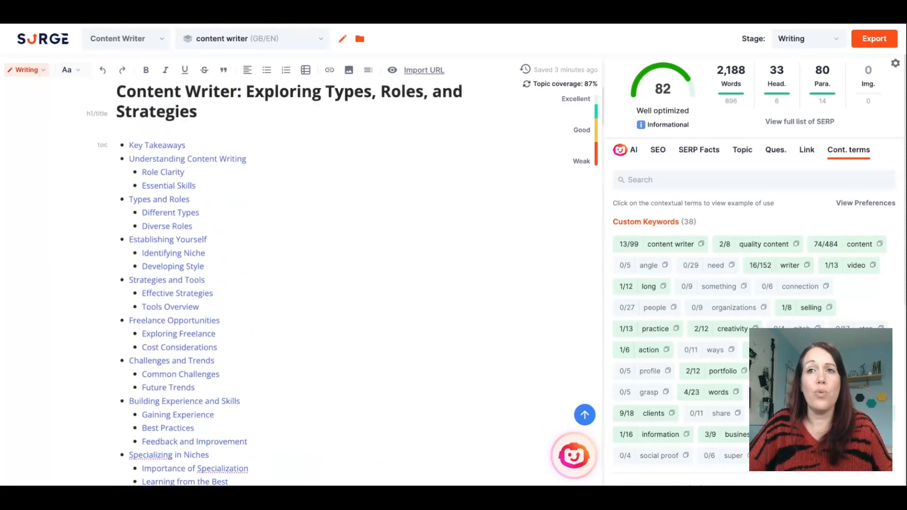
scroll(302, 283, down, 15)
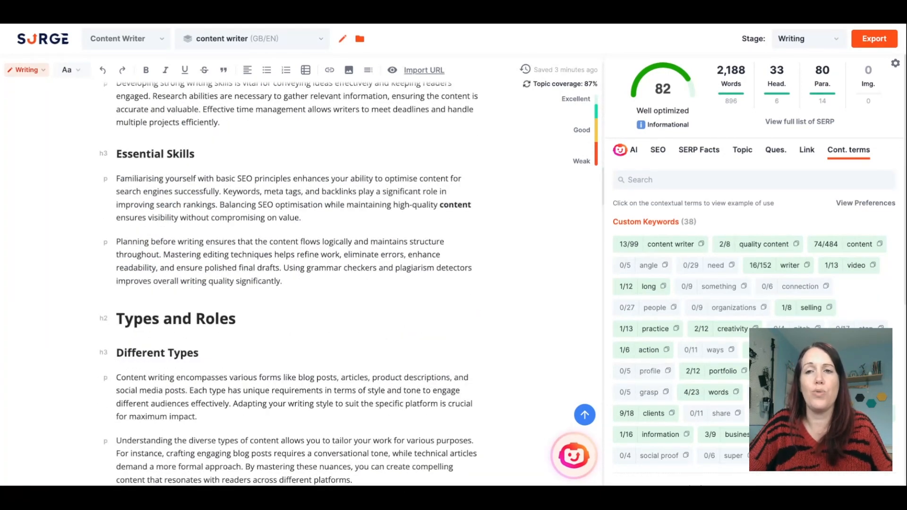
Delete the stray "##Introduction" line between the table of contents and the opening paragraph.
scroll(462, 215, up, 10)
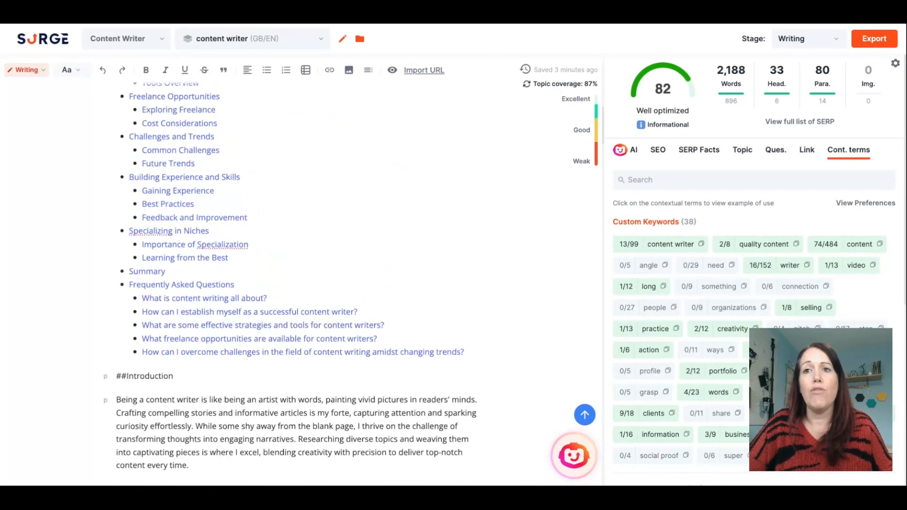
scroll(462, 215, down, 1)
double_click(183, 264)
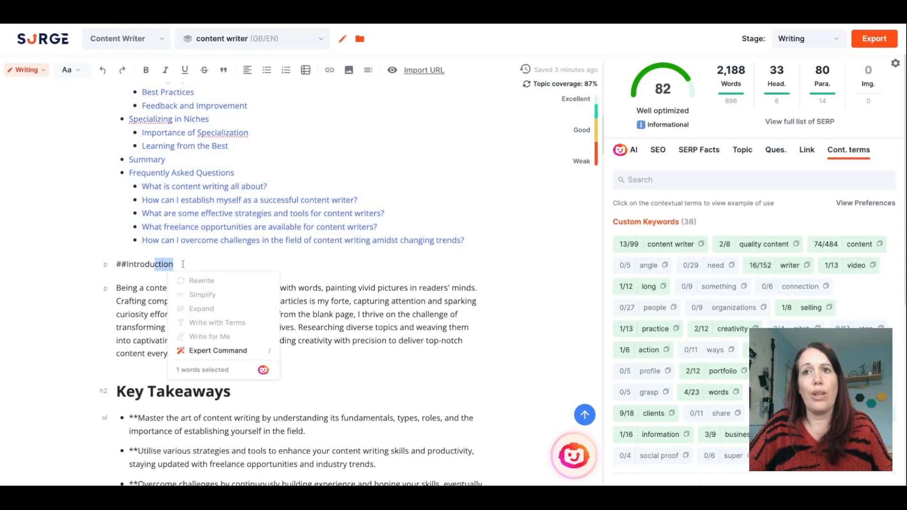
key(BackSpace)
Skim the article body from Key Takeaways to Effective Strategies and check which export formats are offered.
scroll(337, 277, down, 10)
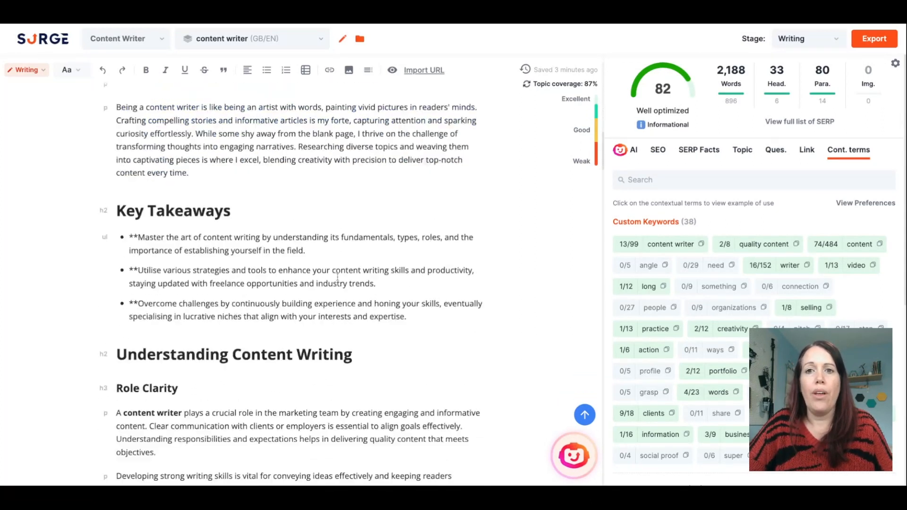
scroll(337, 278, down, 15)
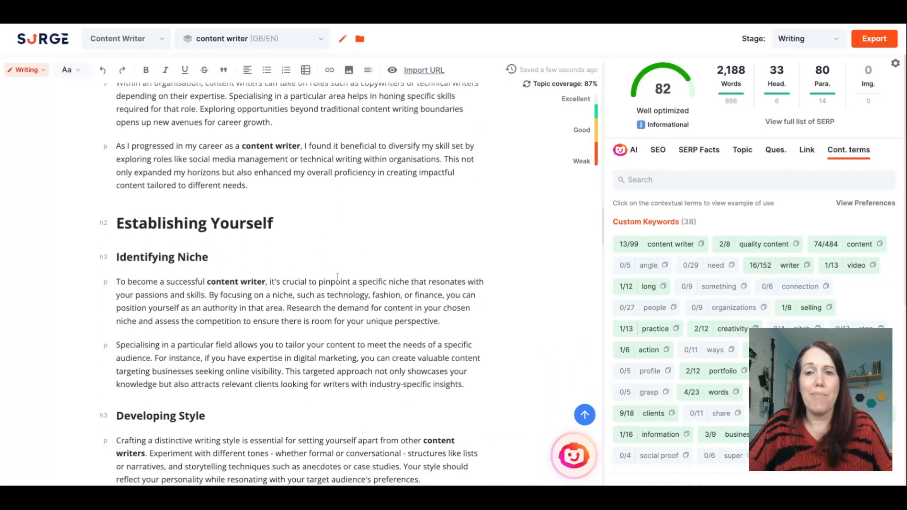
scroll(292, 284, down, 1)
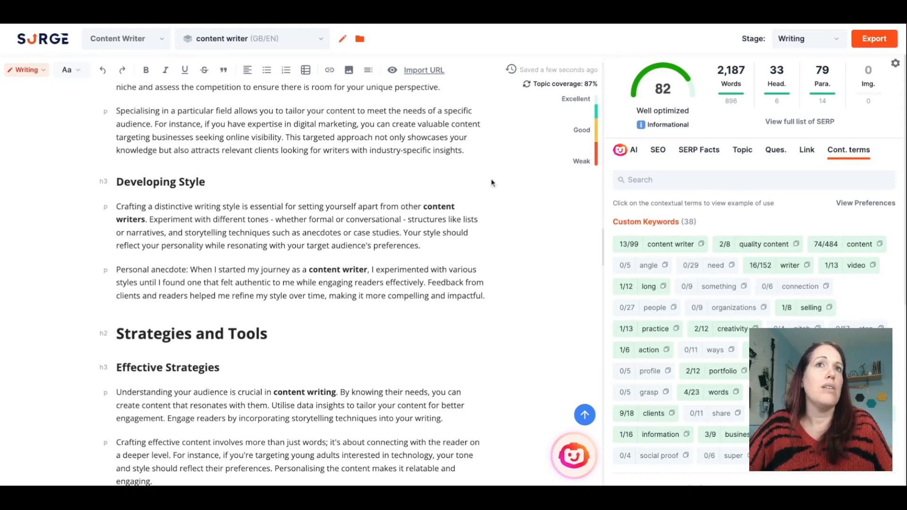
scroll(437, 175, up, 10)
scroll(436, 174, up, 3)
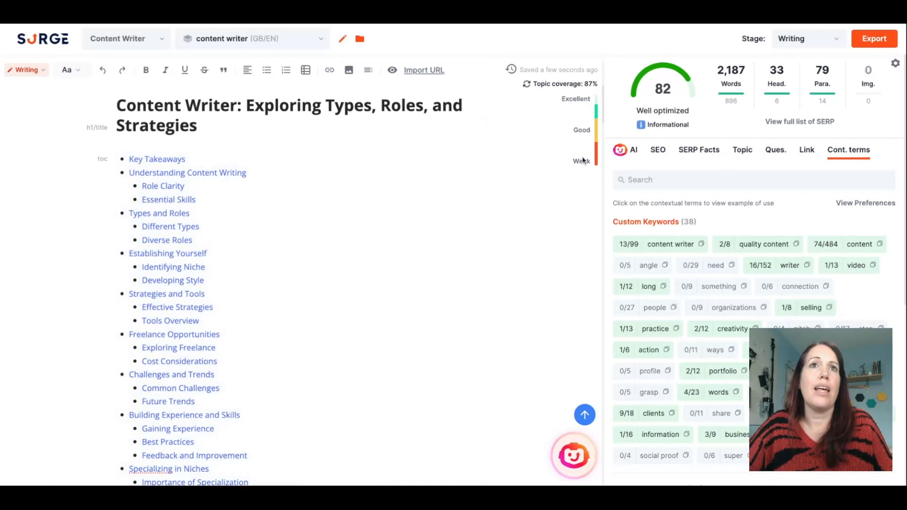
click(873, 42)
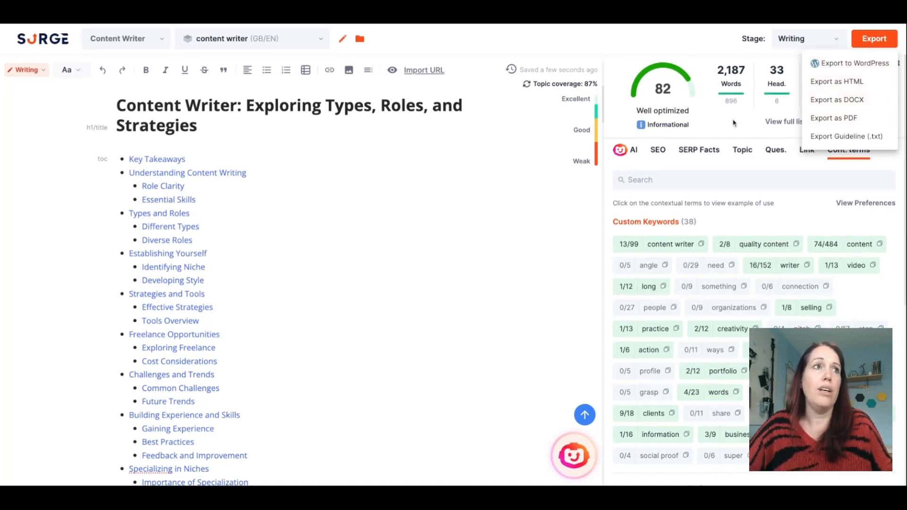
click(529, 45)
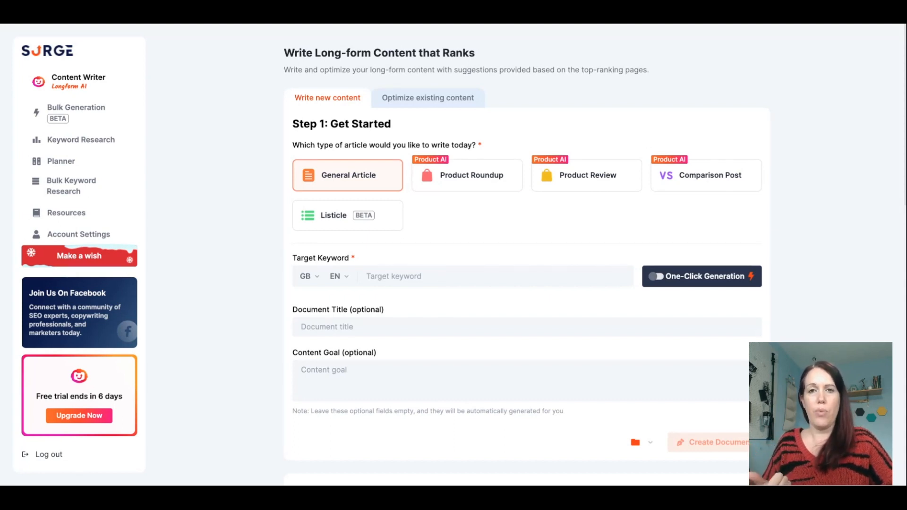
For a new general article, set the target keyword to "content writer" and the title to "What are the benefits of using a content writer in your business".
text(c)
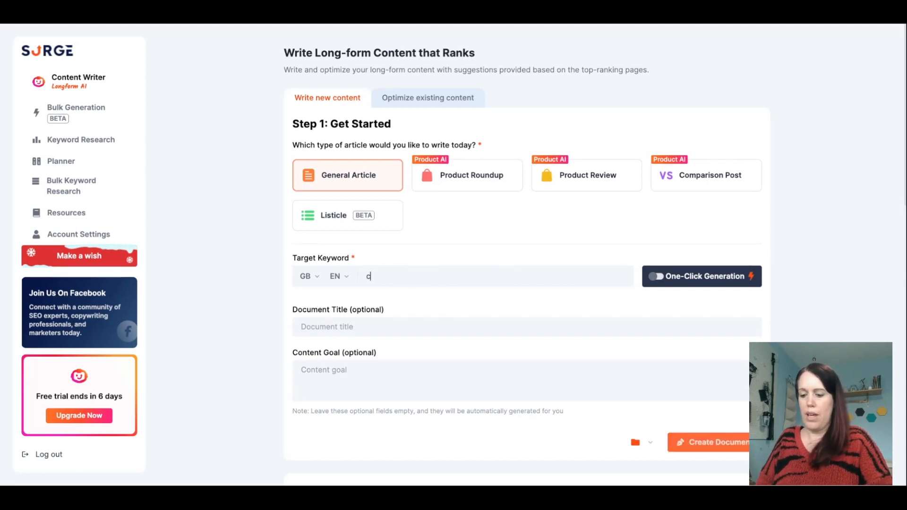
text(ontent writer)
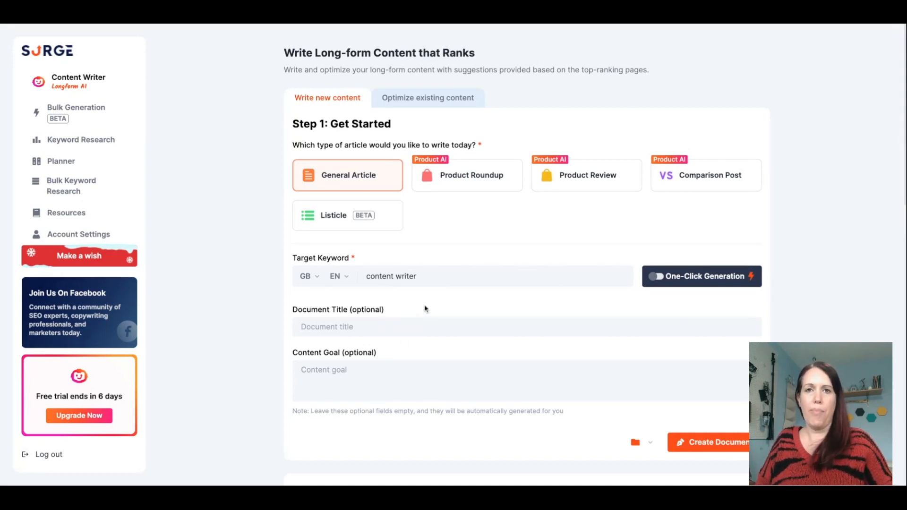
key(Tab)
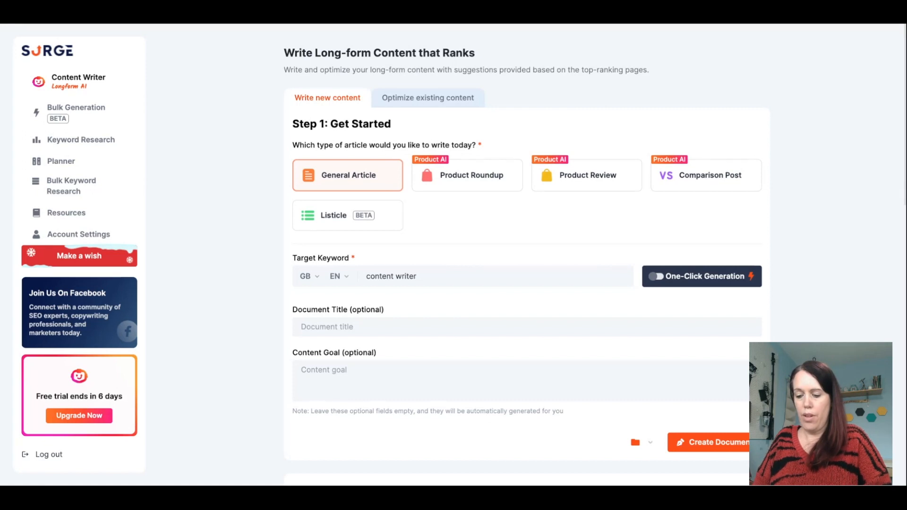
text(Wh)
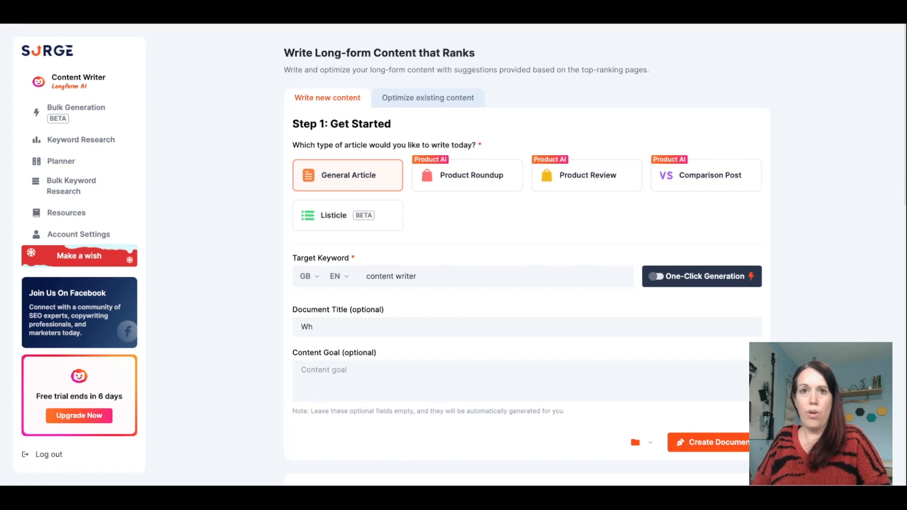
text(at are)
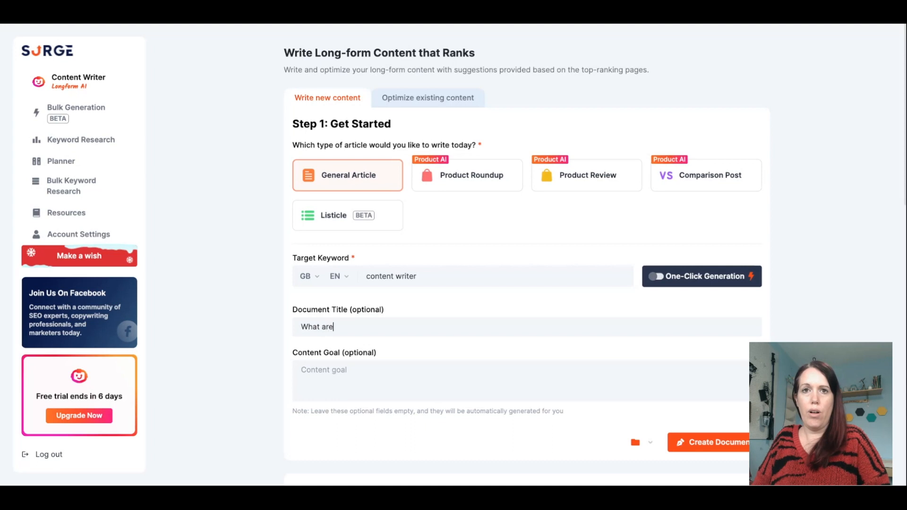
text( the benefits of using a content writer in your busines)
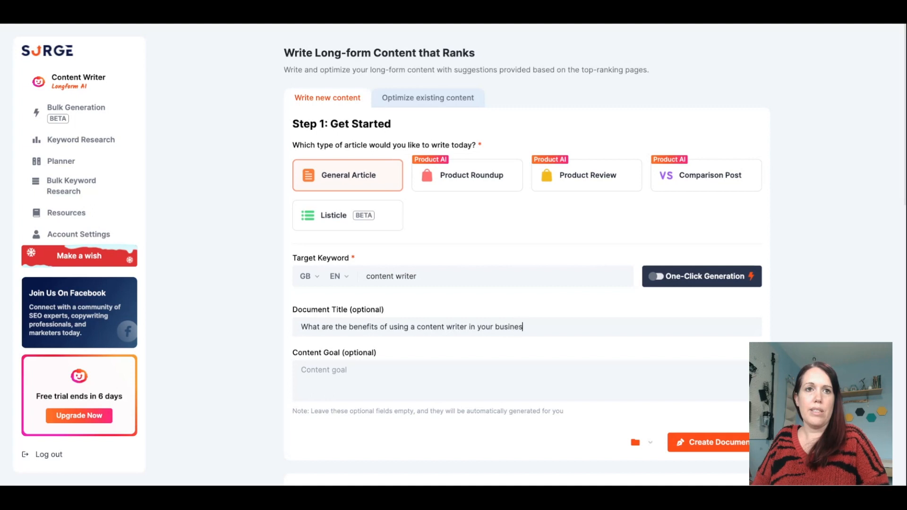
text(s)
Set the content goal to "to show the benefits of using a content writer for your business, demonstrate why you should employ or hire a content writer.".
click(436, 371)
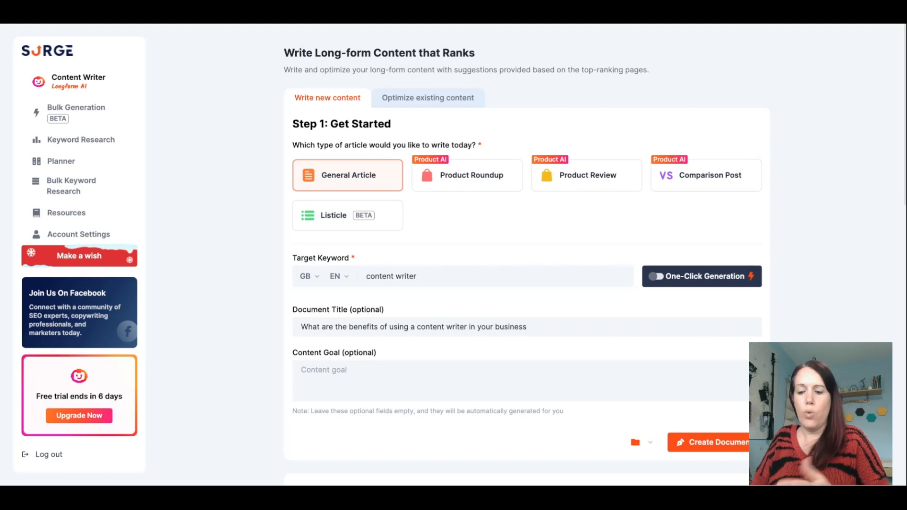
text(to show th)
text(e benefits )
text(of using a conte)
text(tn)
key(BackSpace)
key(BackSpace)
key(BackSpace)
text(nt wr)
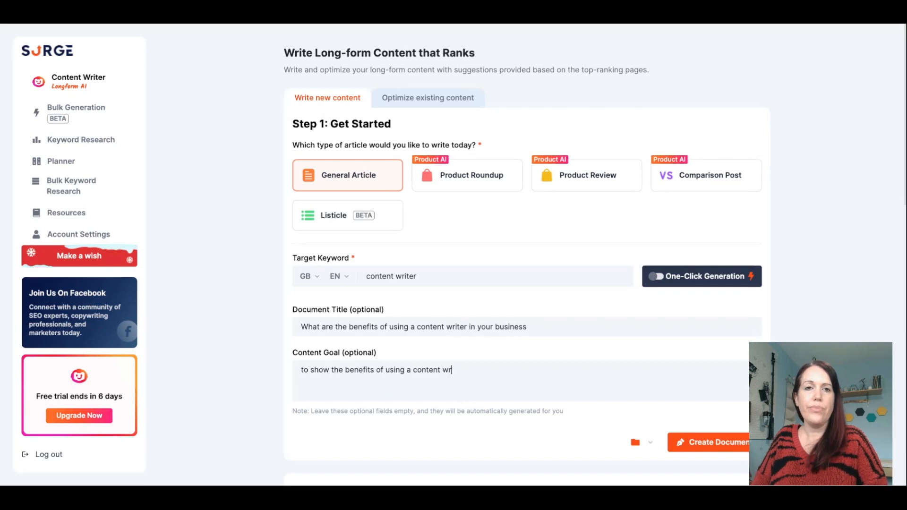
text(iter for)
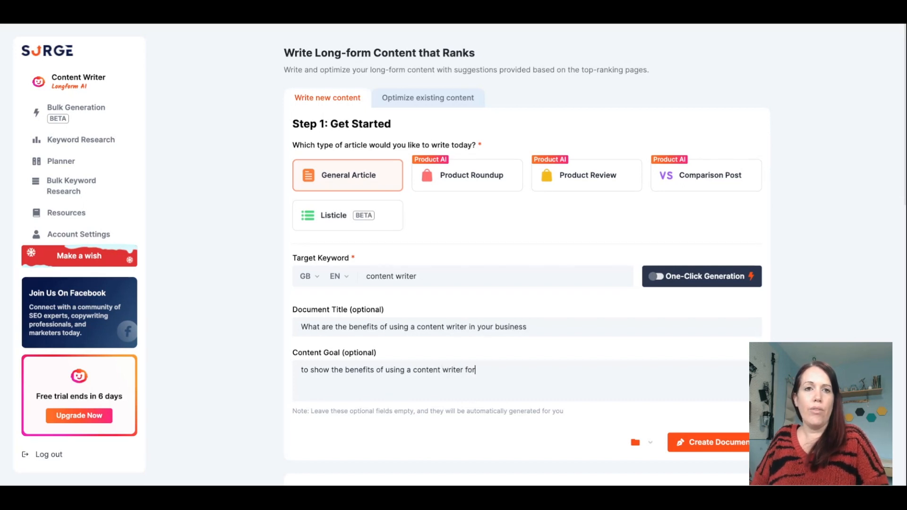
text( your businesss,)
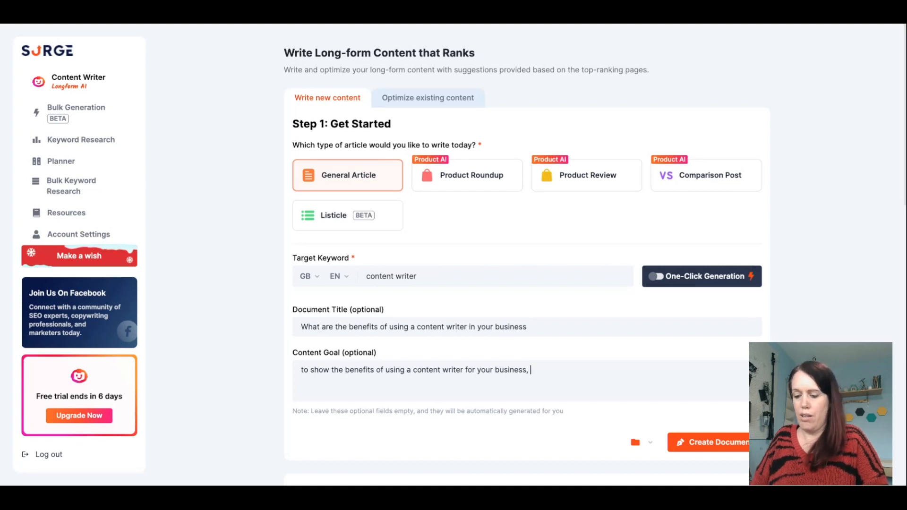
text( demonstrate why you)
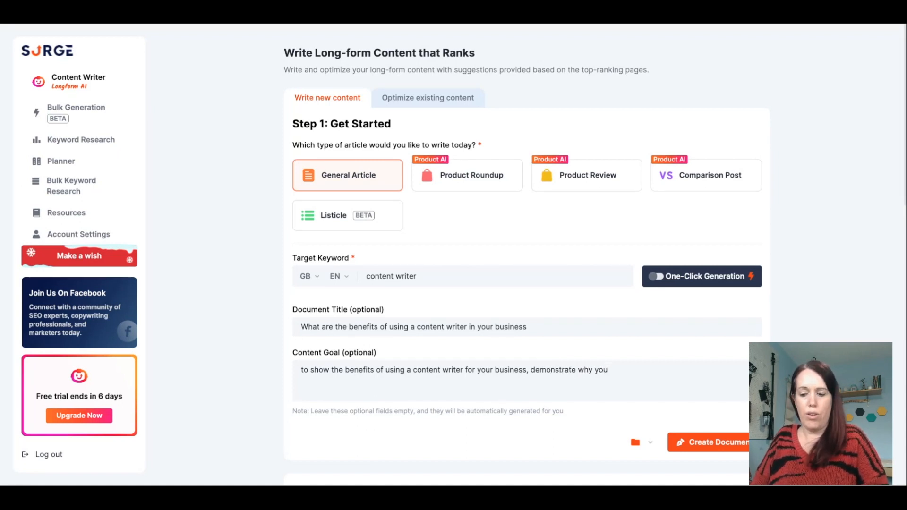
text( shoul)
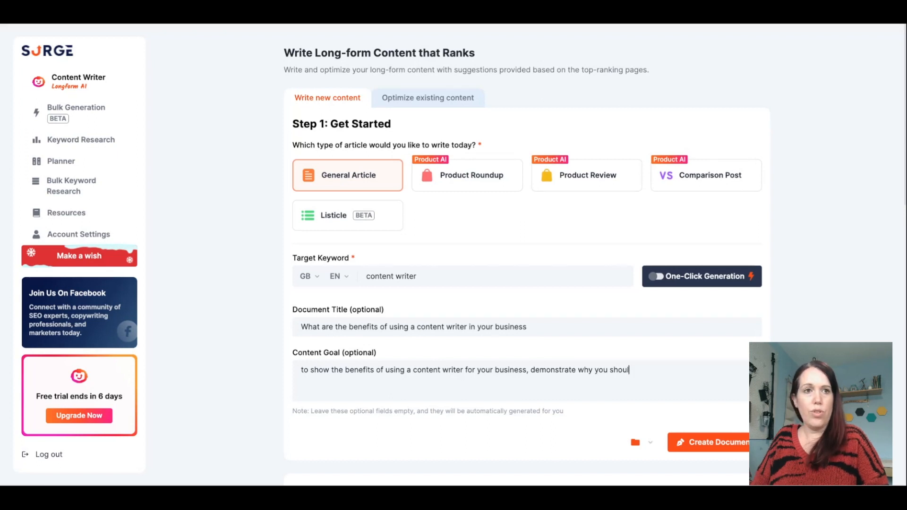
text(d employ)
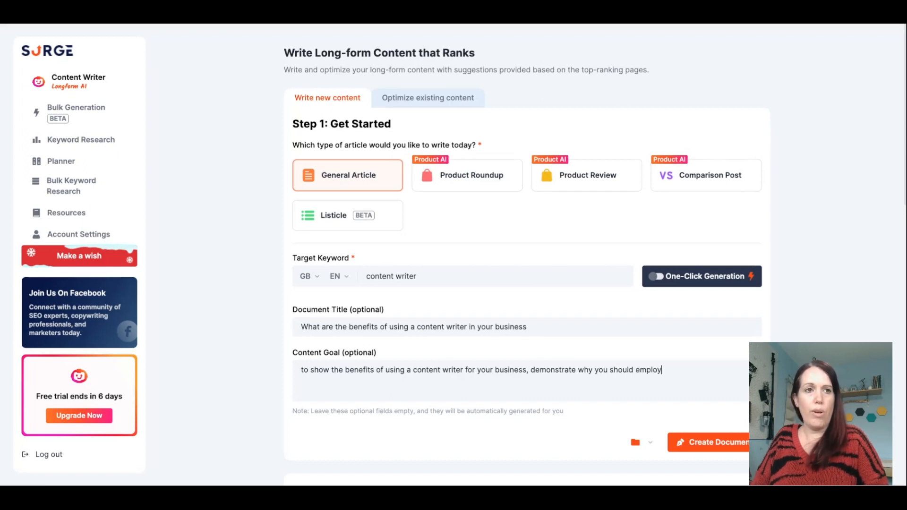
text( or hire a content writer.)
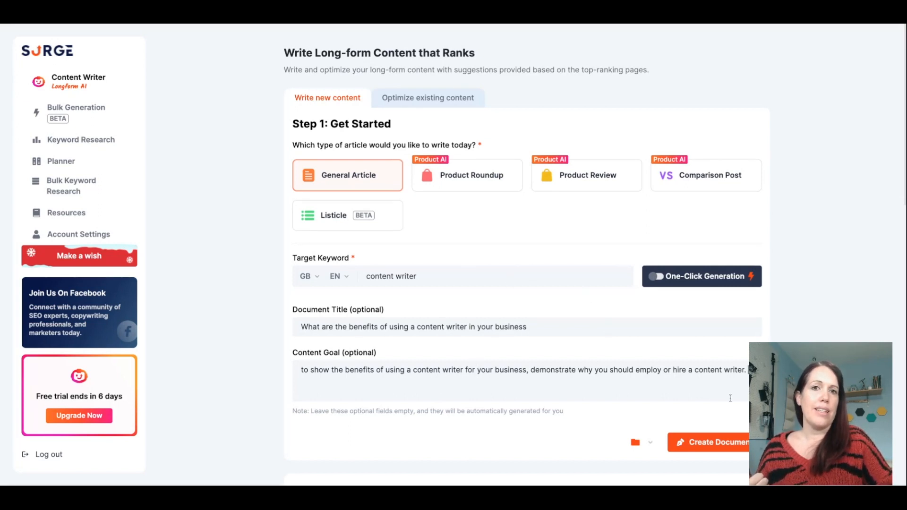
Create the document and open it from the document list at its outline stage.
click(725, 448)
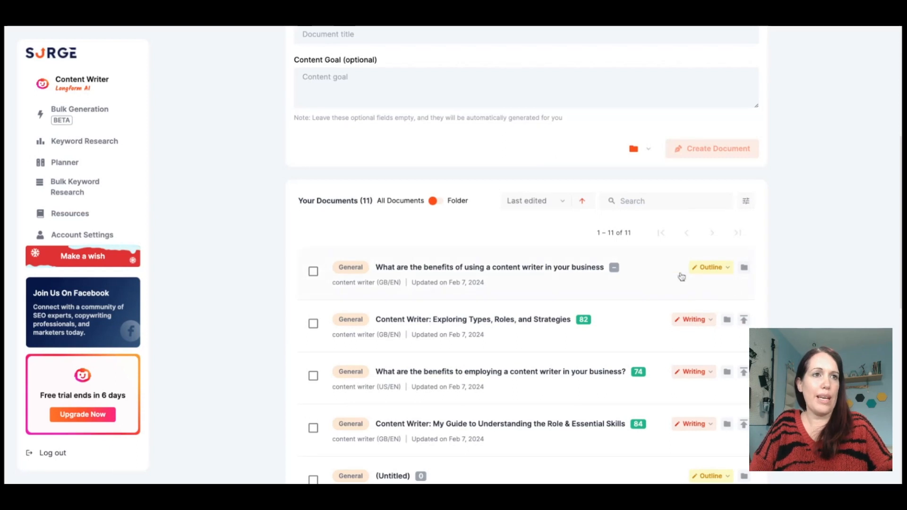
click(560, 282)
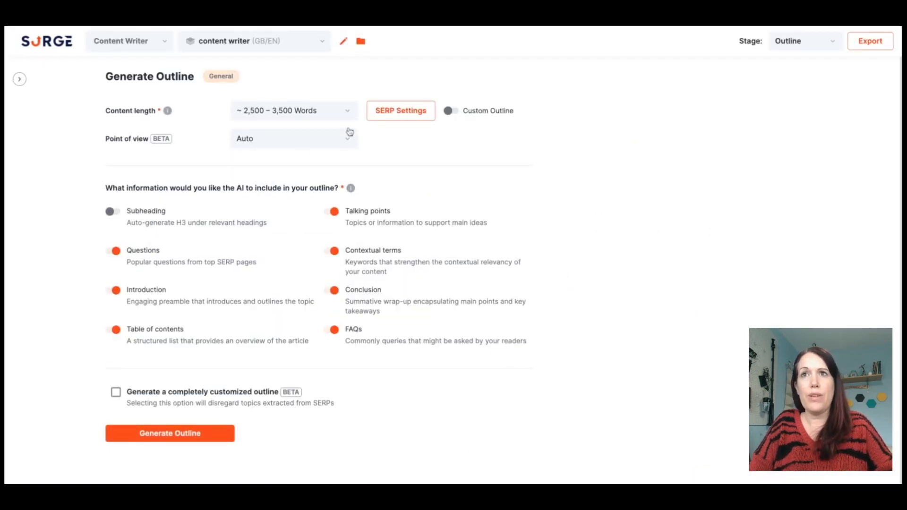
Set the outline's content length to ~ 1,500 – 2,500 words and its point of view to first person singular (I, me, my, mine).
click(294, 115)
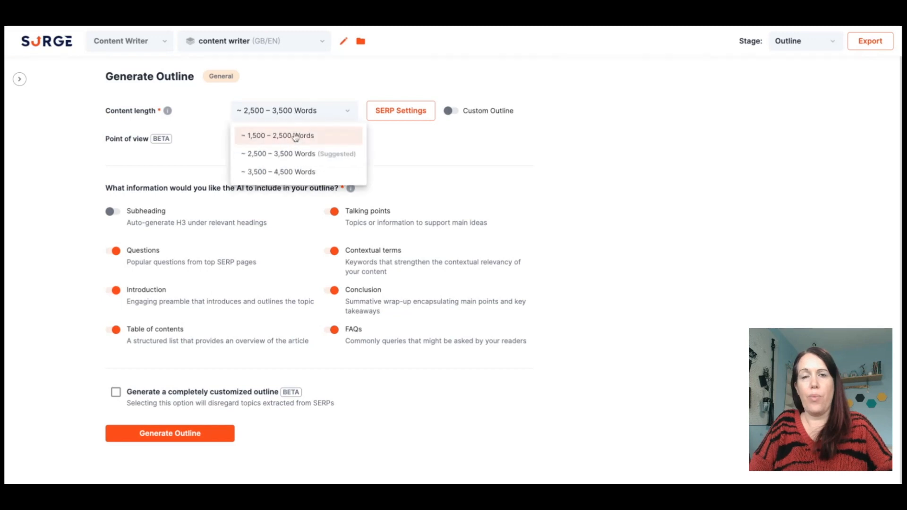
click(292, 138)
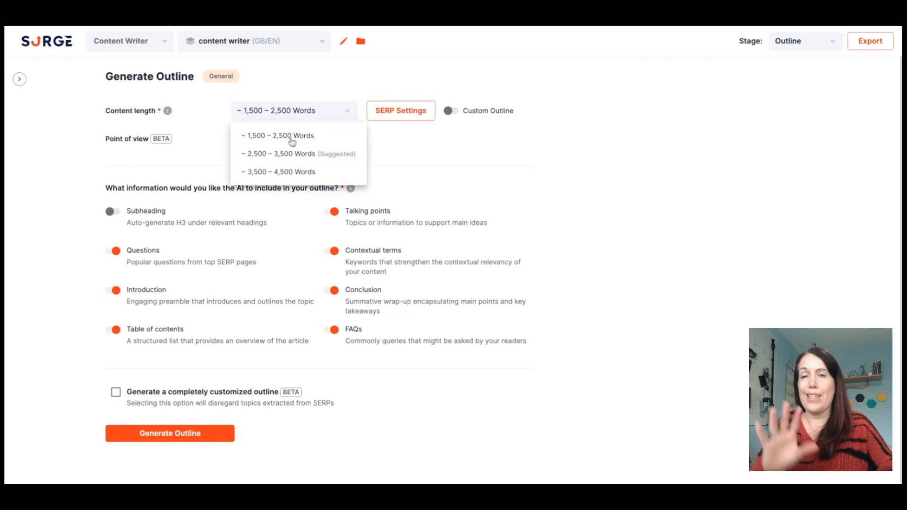
click(292, 137)
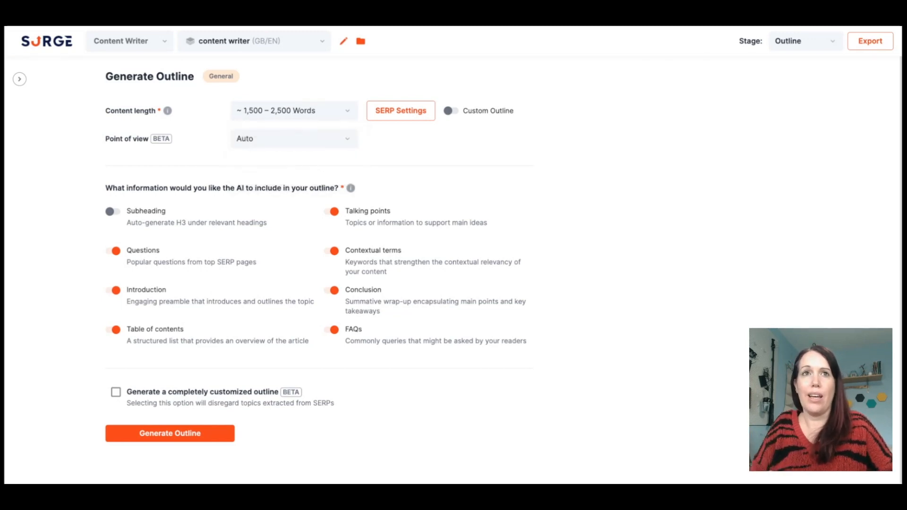
click(284, 143)
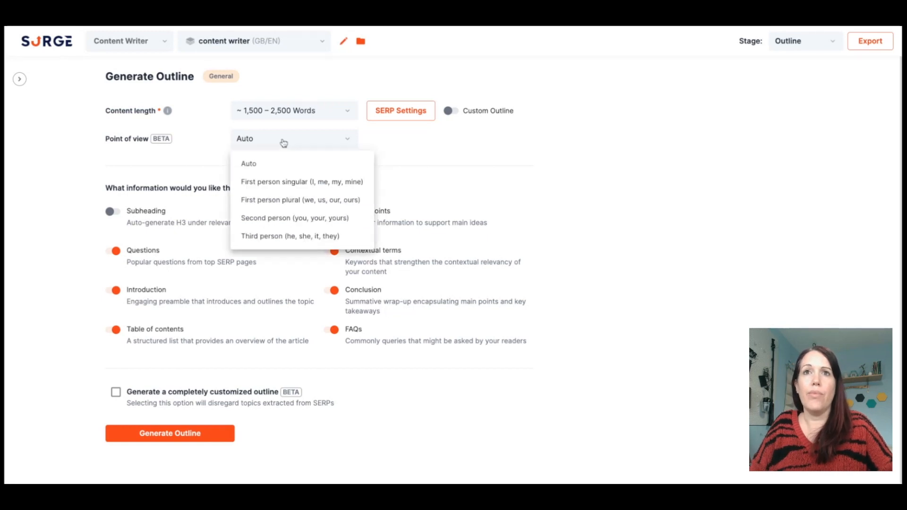
click(282, 183)
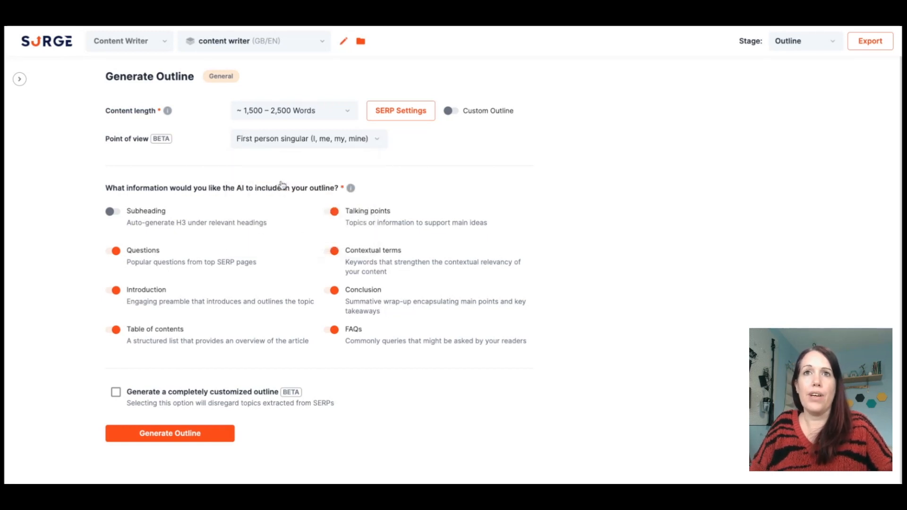
Turn on auto-generated H3 subheadings for the outline and generate it.
click(114, 214)
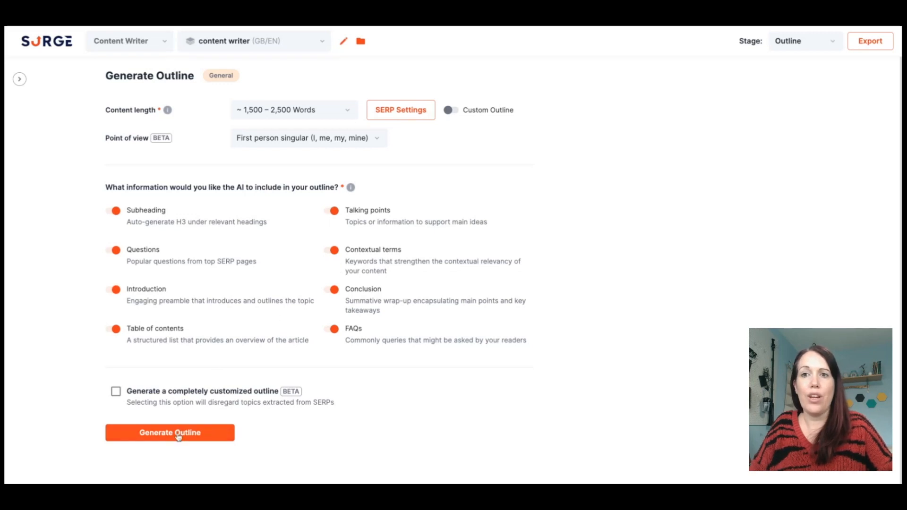
click(145, 432)
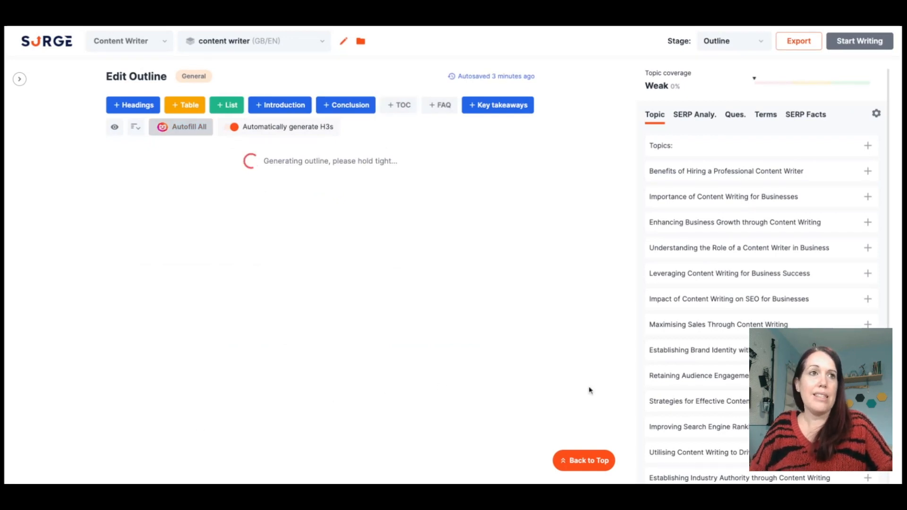
scroll(817, 249, down, 3)
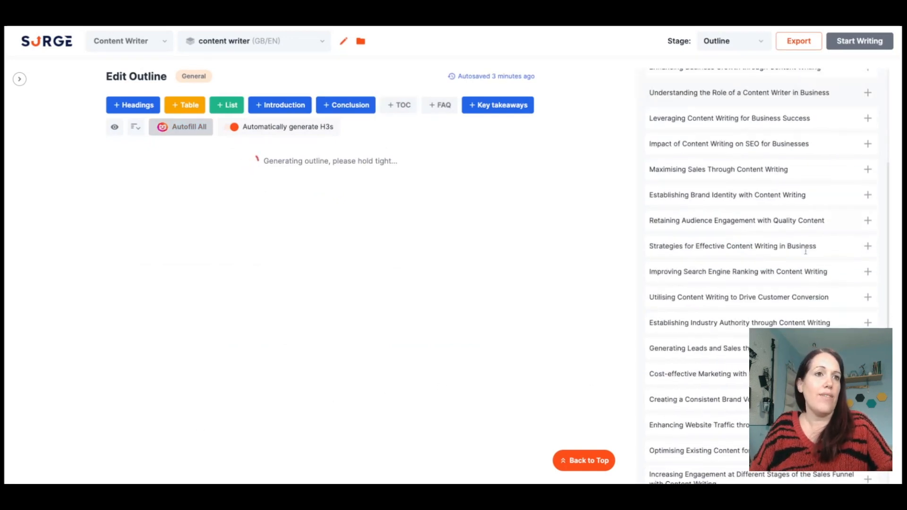
scroll(806, 252, down, 2)
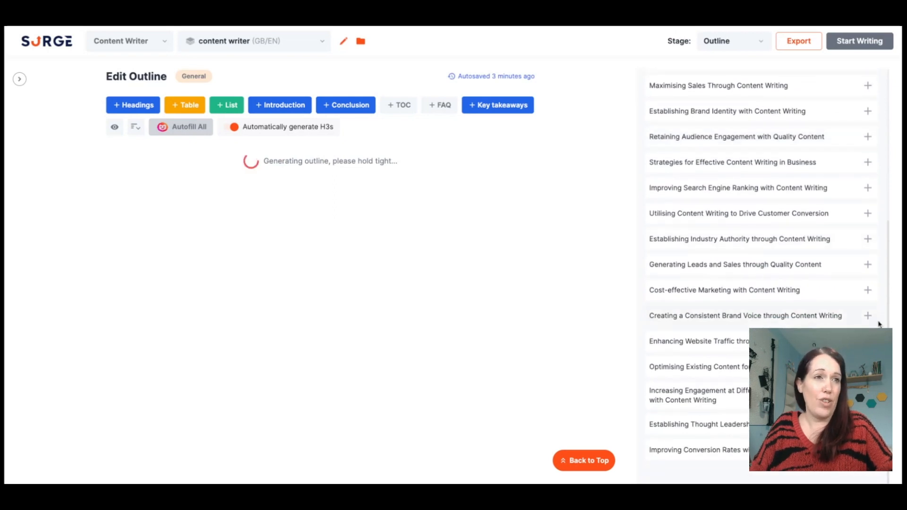
scroll(869, 325, up, 5)
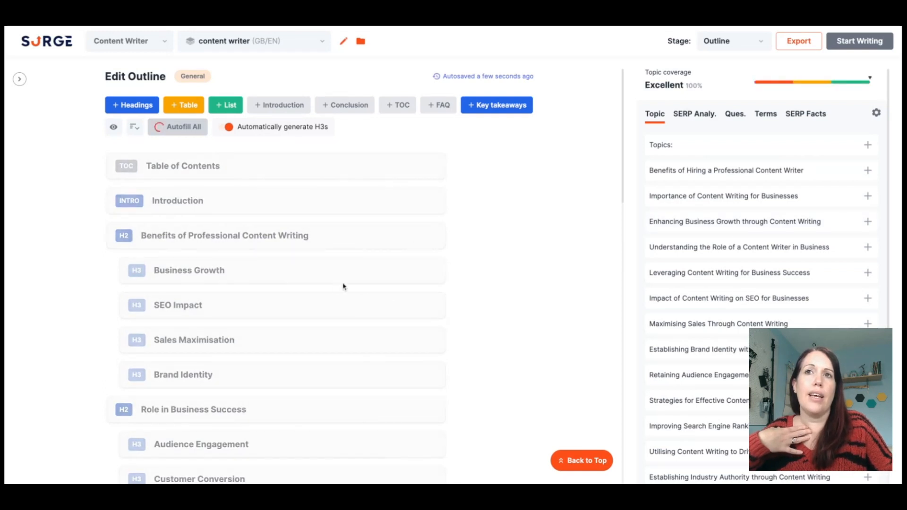
Review the generated outline's heading structure from the table of contents through to the closing sections.
scroll(344, 285, down, 1)
scroll(345, 286, down, 6)
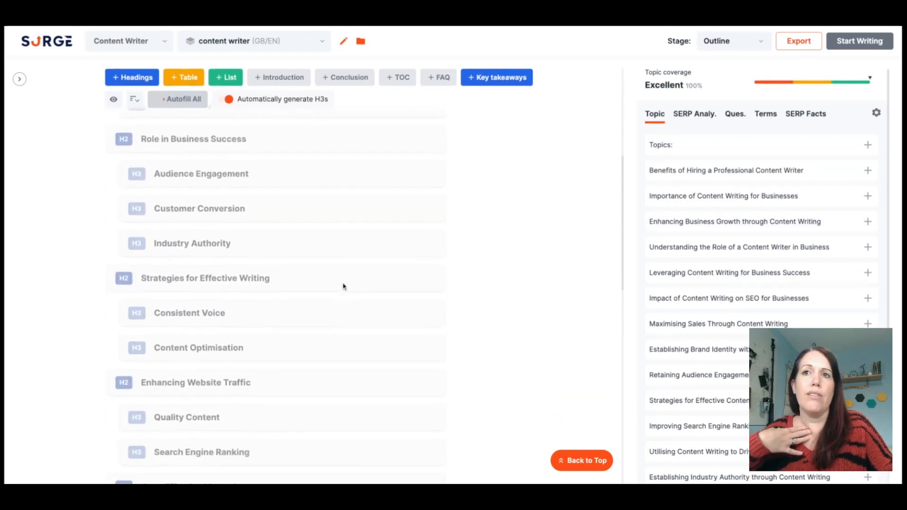
scroll(344, 285, down, 3)
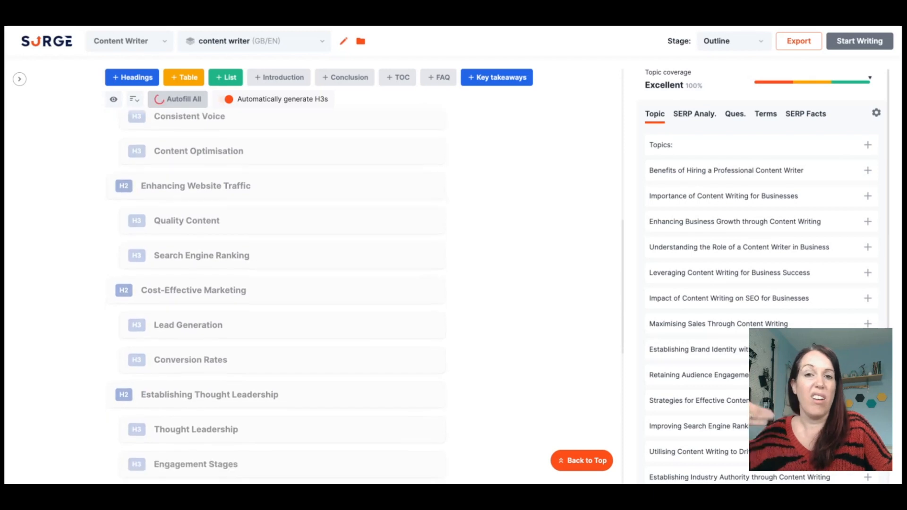
scroll(344, 285, down, 3)
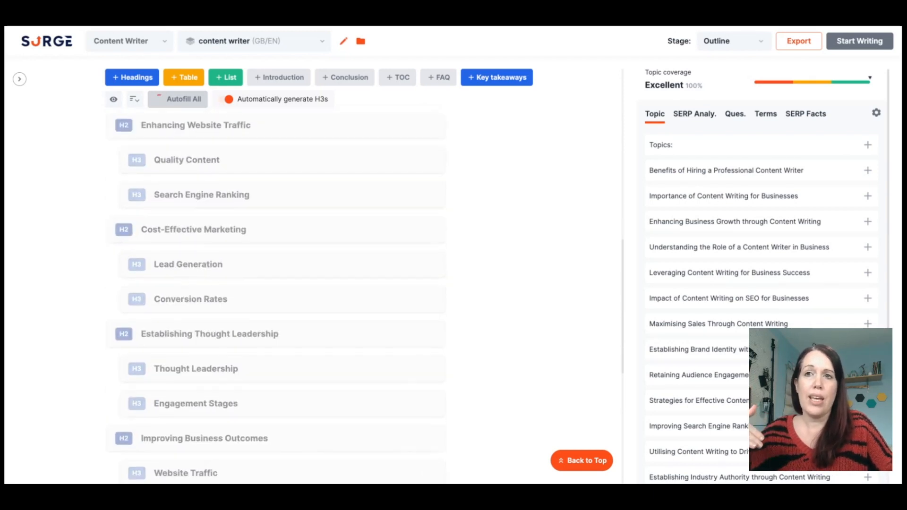
scroll(276, 293, down, 2)
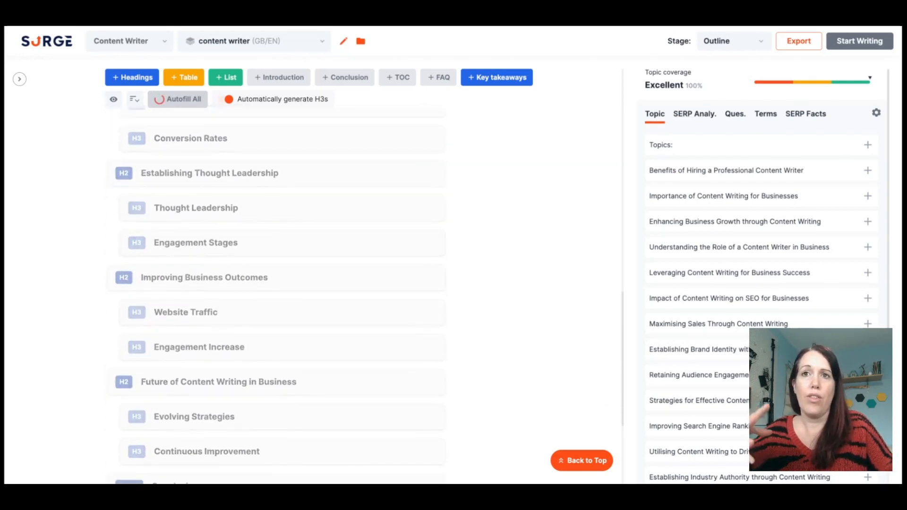
scroll(277, 295, down, 3)
scroll(277, 295, up, 7)
scroll(277, 295, up, 8)
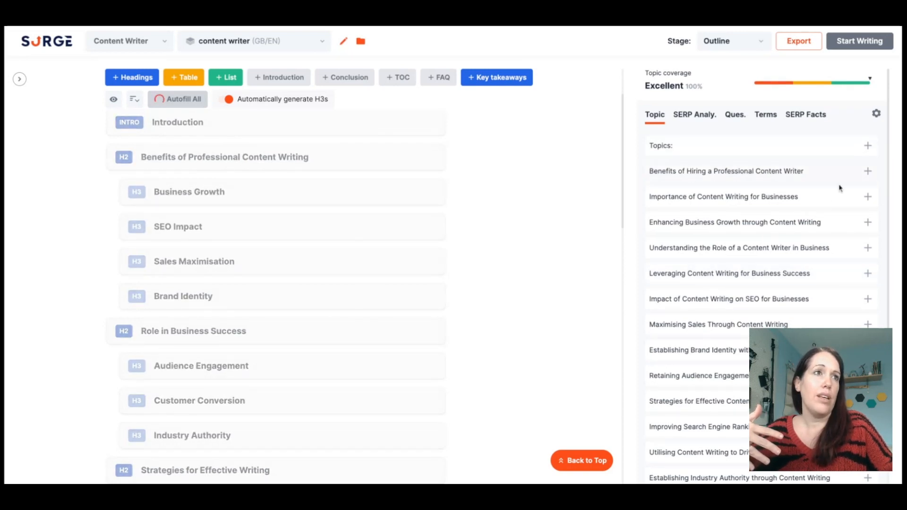
Examine the outline's research data: competitor headings from the SERP analysis, suggested questions and recommended terms.
click(695, 114)
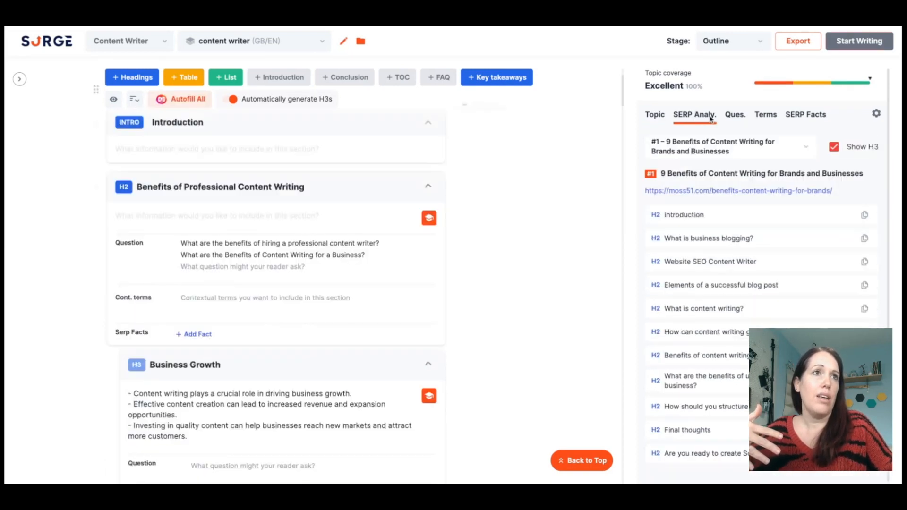
click(740, 118)
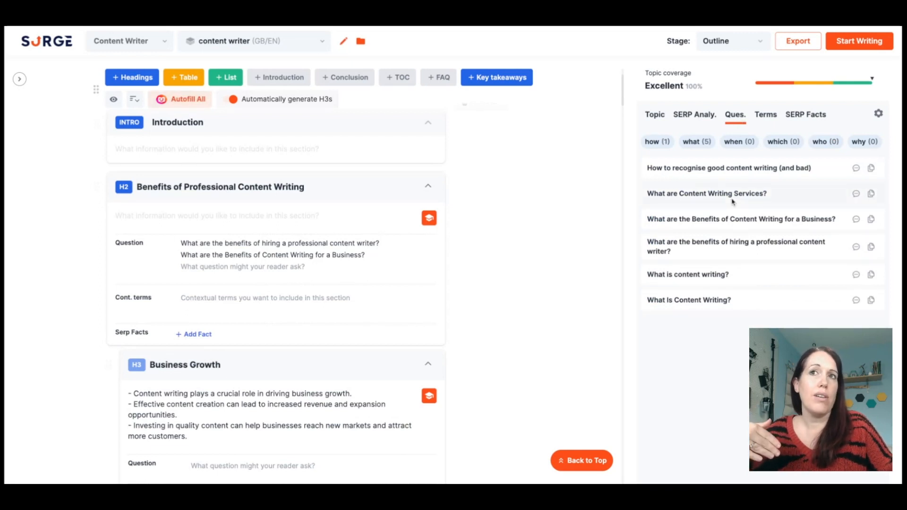
click(691, 118)
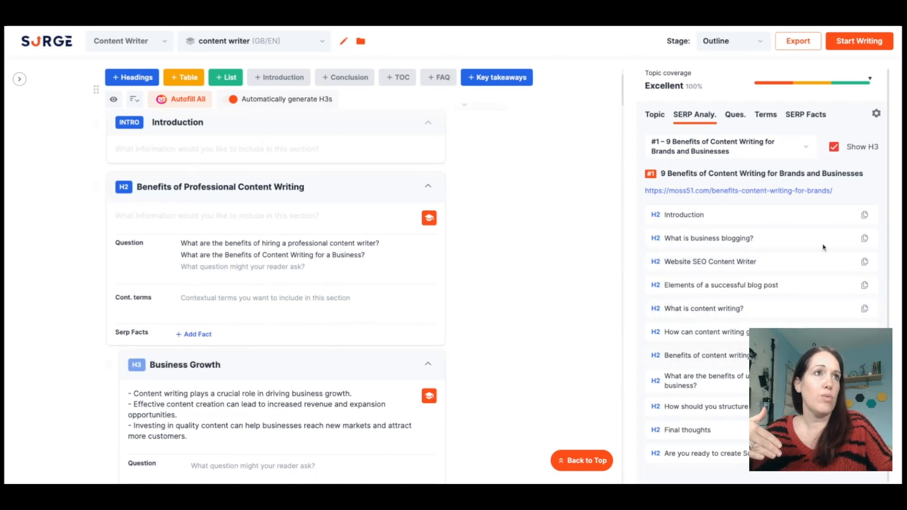
click(765, 117)
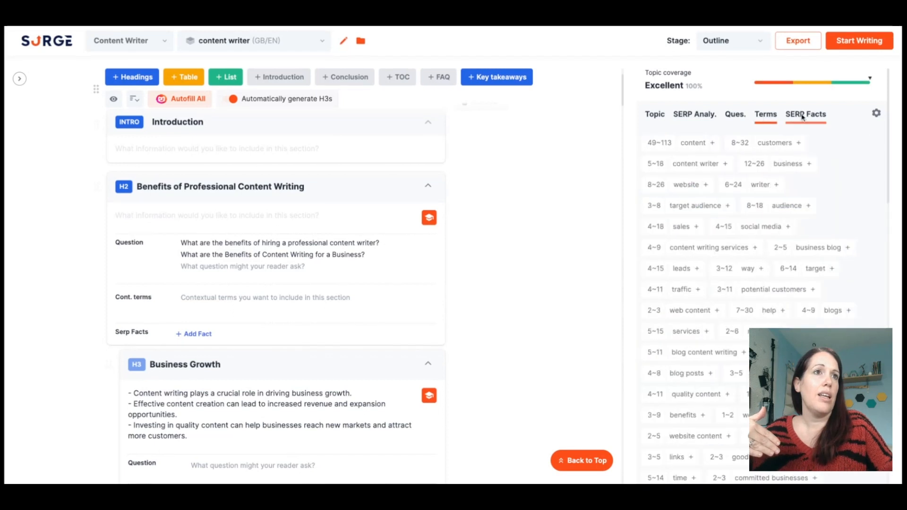
scroll(758, 303, down, 5)
scroll(758, 303, up, 5)
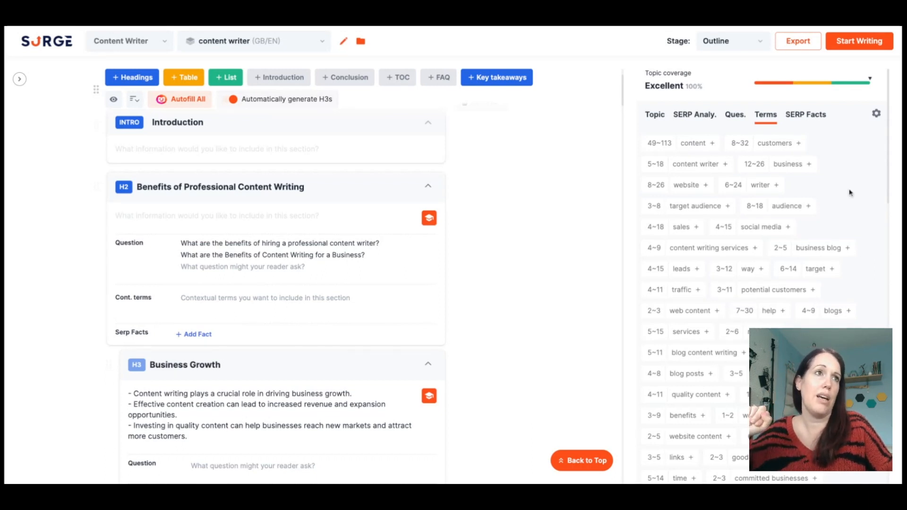
Read the talking points, questions and contextual terms filled in under the outline's headings, from Benefits of Professional Content Writing to Consistent Voice.
scroll(552, 197, up, 2)
scroll(542, 217, down, 2)
scroll(542, 218, down, 3)
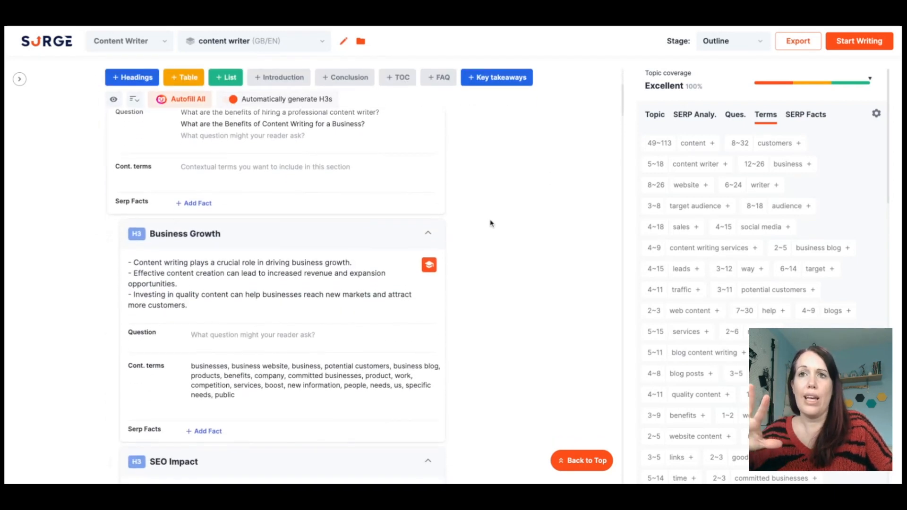
scroll(293, 276, down, 8)
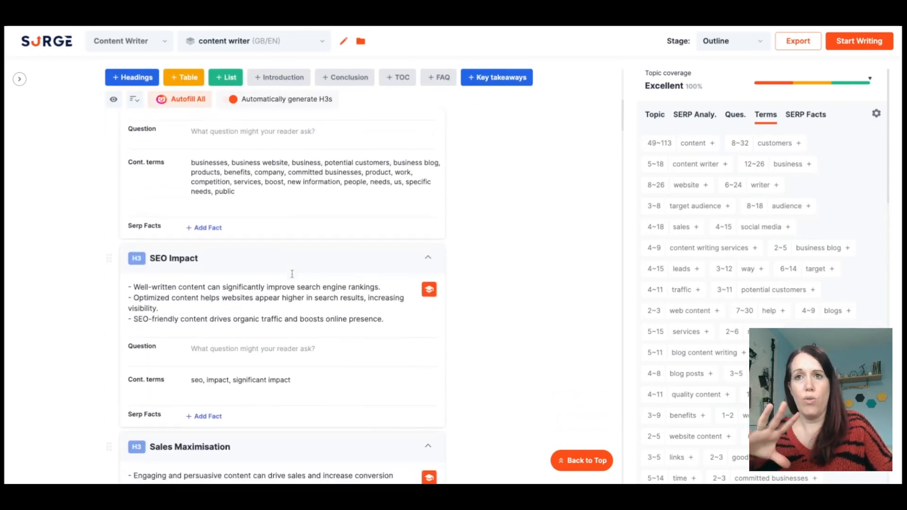
scroll(292, 274, down, 1)
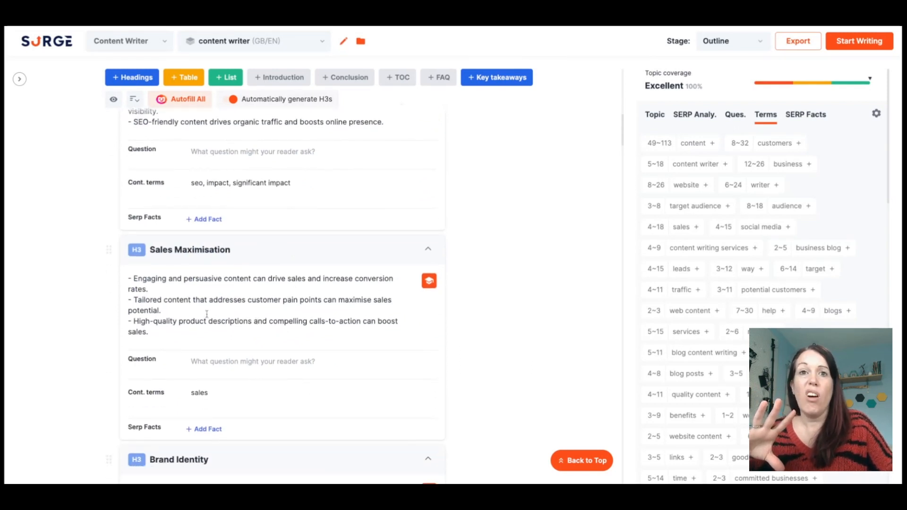
scroll(297, 316, down, 8)
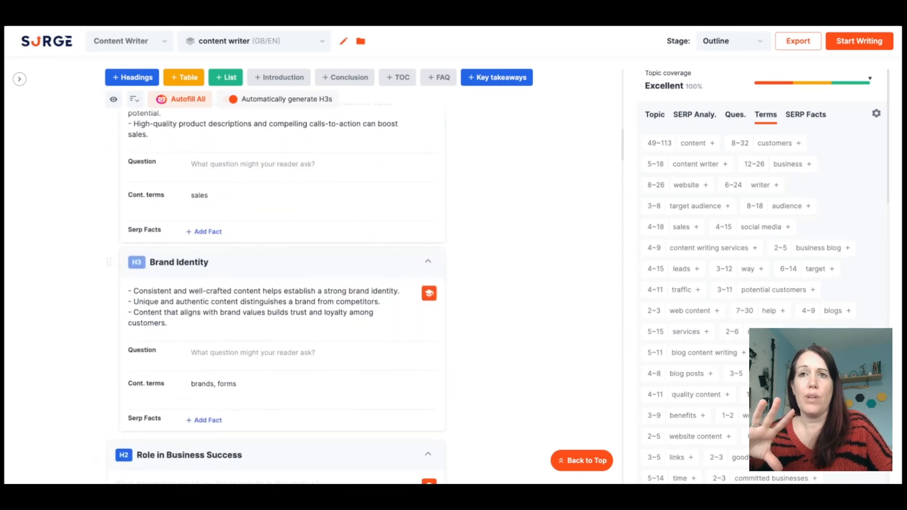
scroll(279, 296, down, 1)
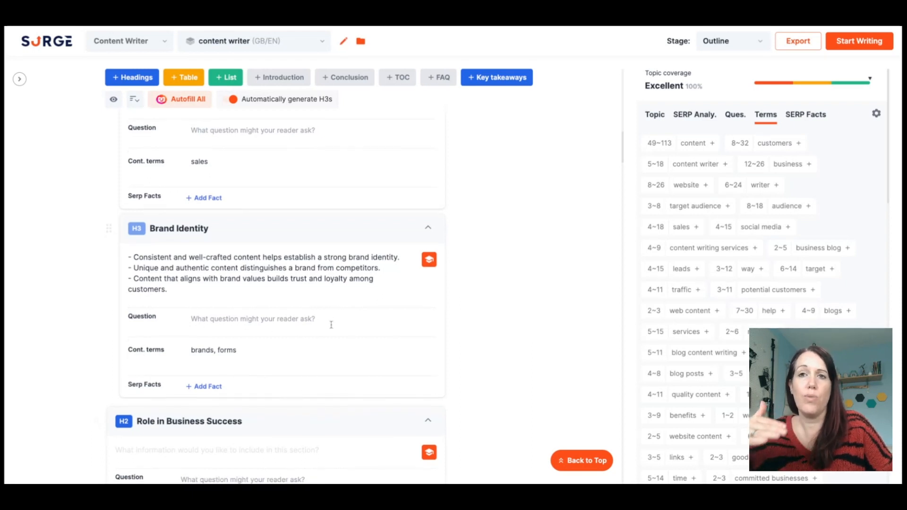
scroll(331, 325, down, 1)
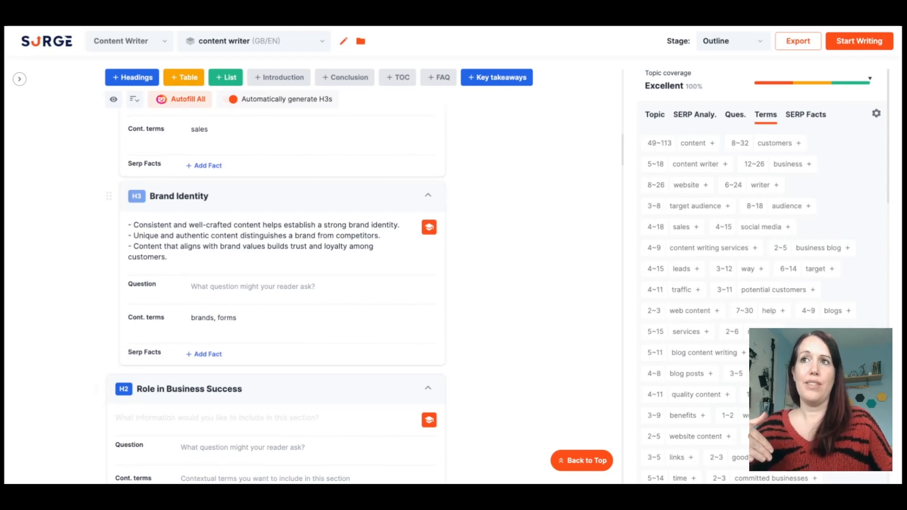
scroll(275, 304, down, 7)
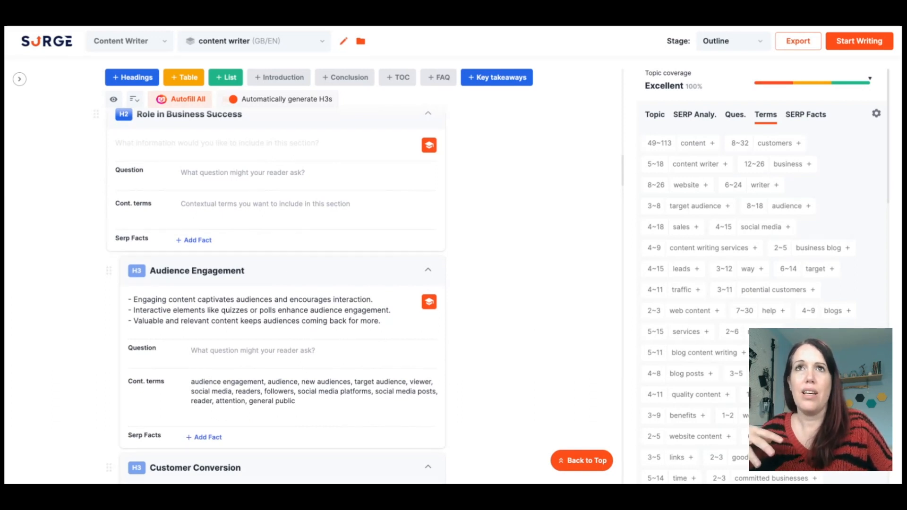
scroll(278, 296, down, 2)
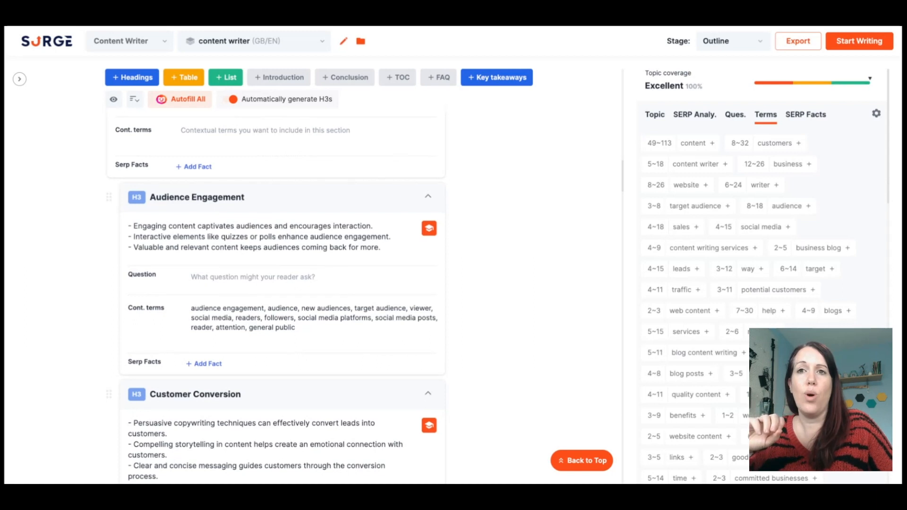
scroll(256, 295, down, 1)
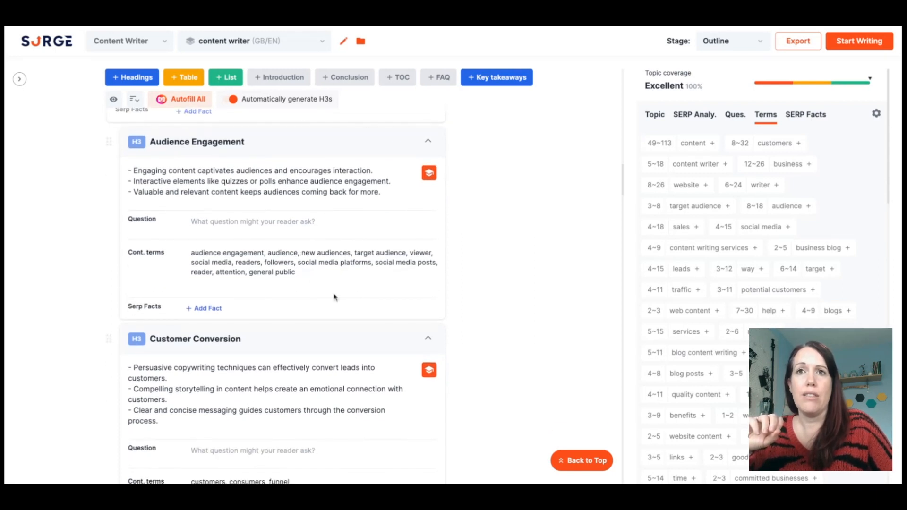
scroll(334, 297, down, 4)
scroll(334, 298, down, 10)
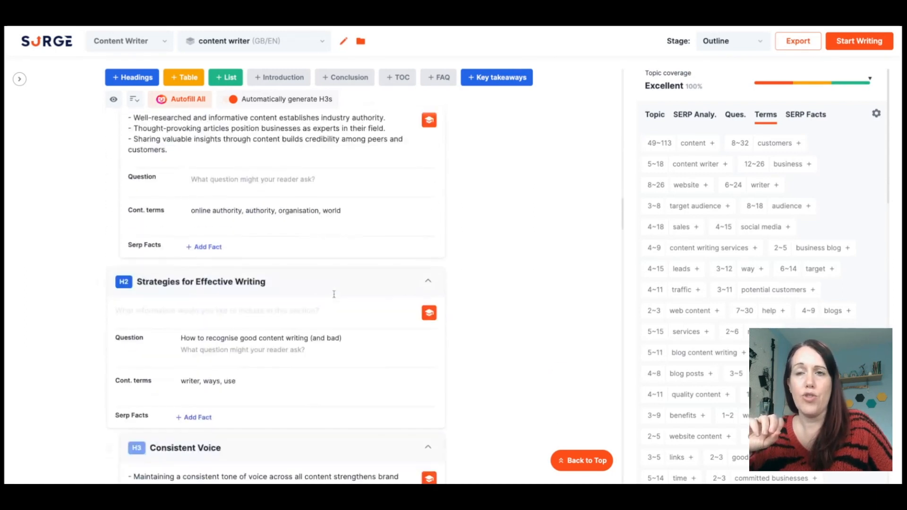
scroll(335, 297, down, 4)
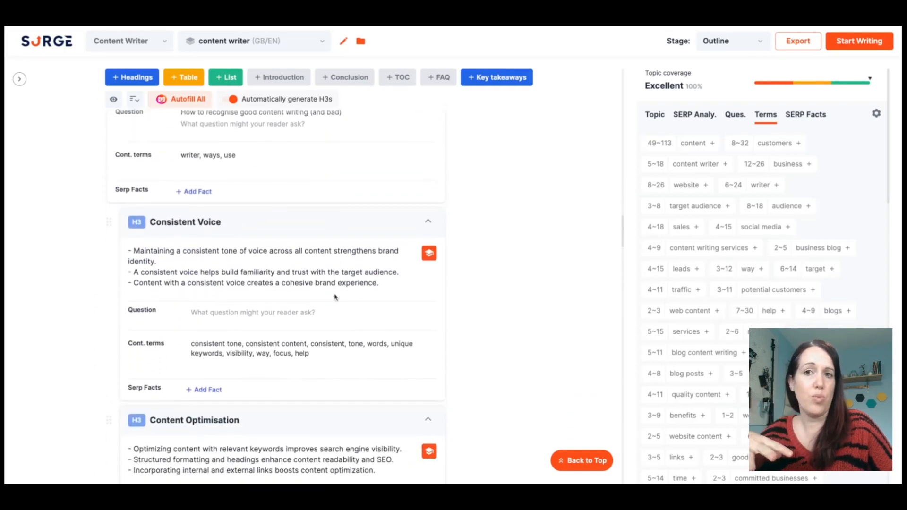
scroll(334, 297, up, 20)
scroll(334, 296, up, 12)
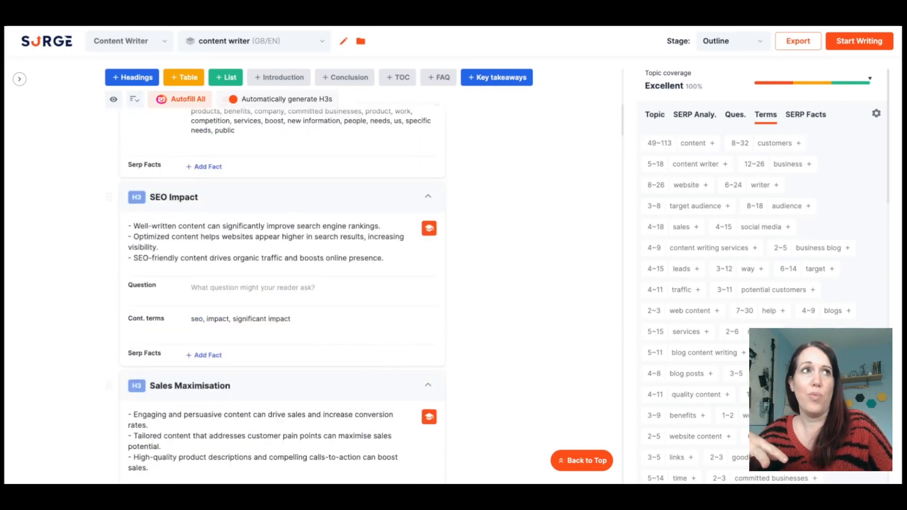
scroll(576, 234, up, 3)
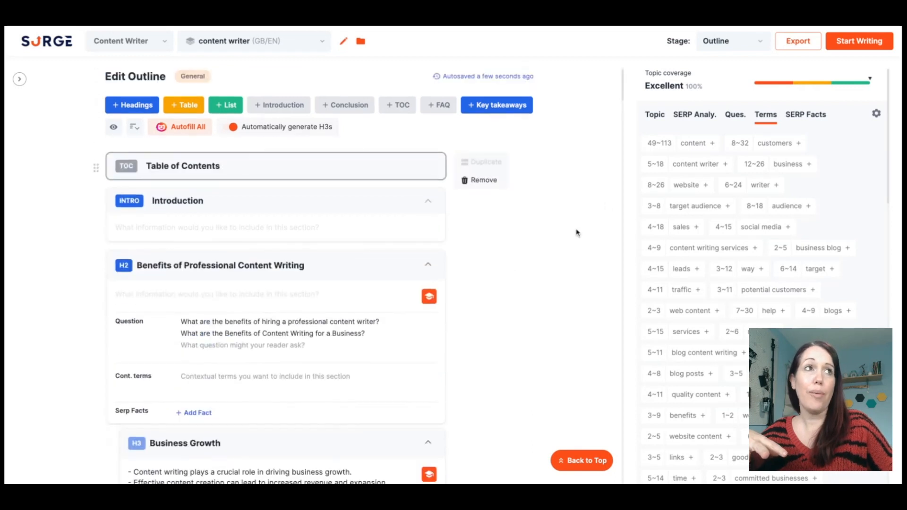
Open the AI writing settings for the article and set the tone to Inspirational.
click(849, 43)
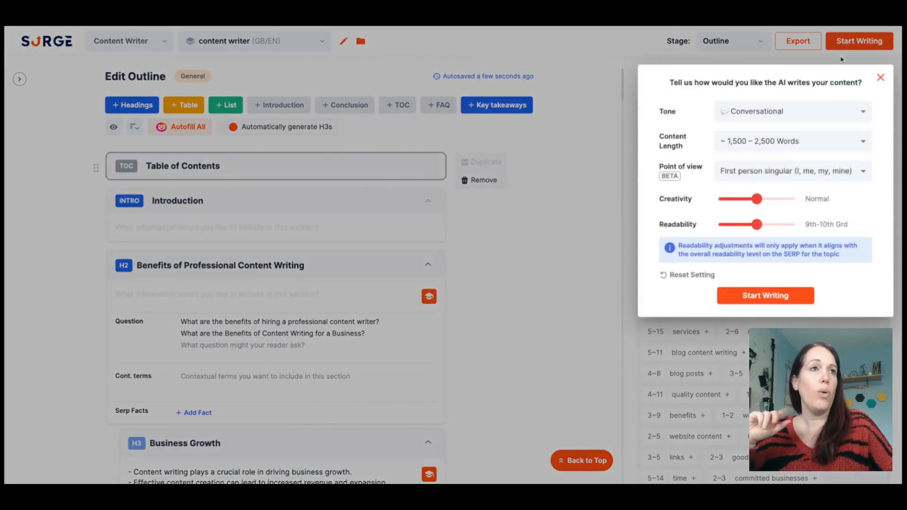
click(817, 117)
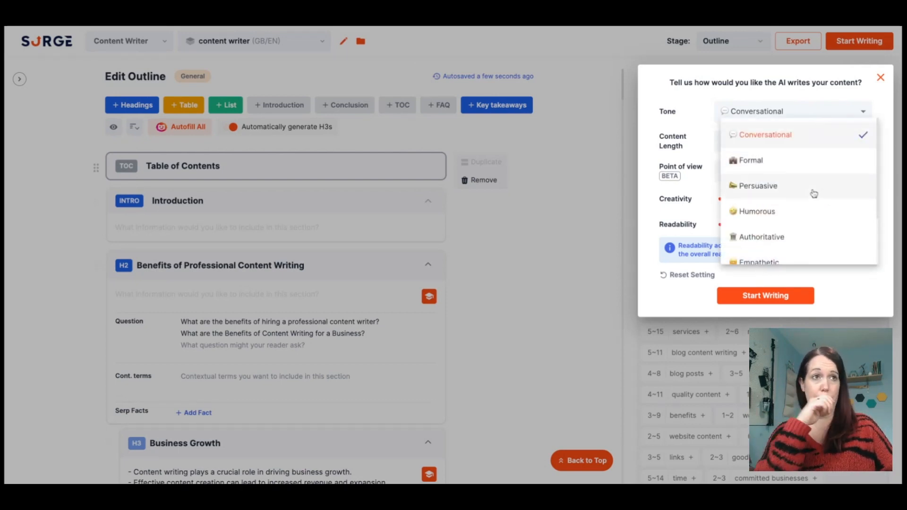
scroll(816, 229, down, 1)
scroll(816, 230, down, 1)
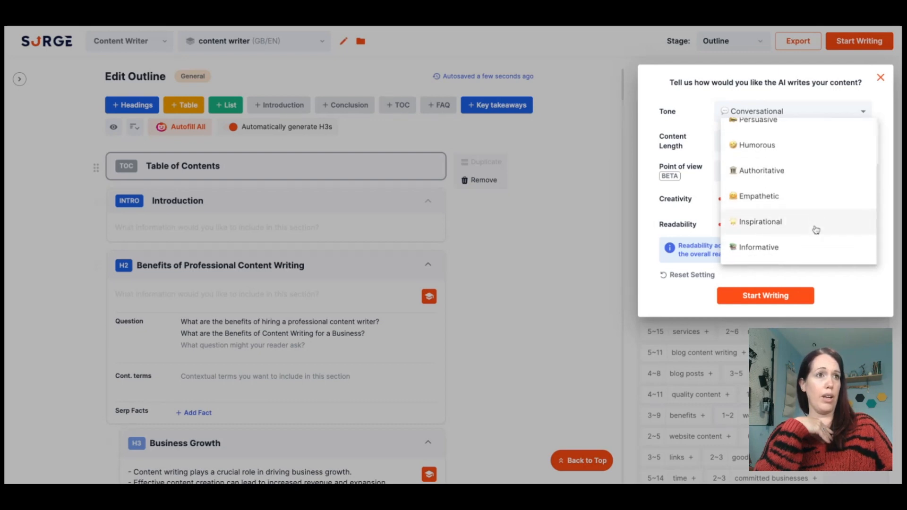
click(780, 234)
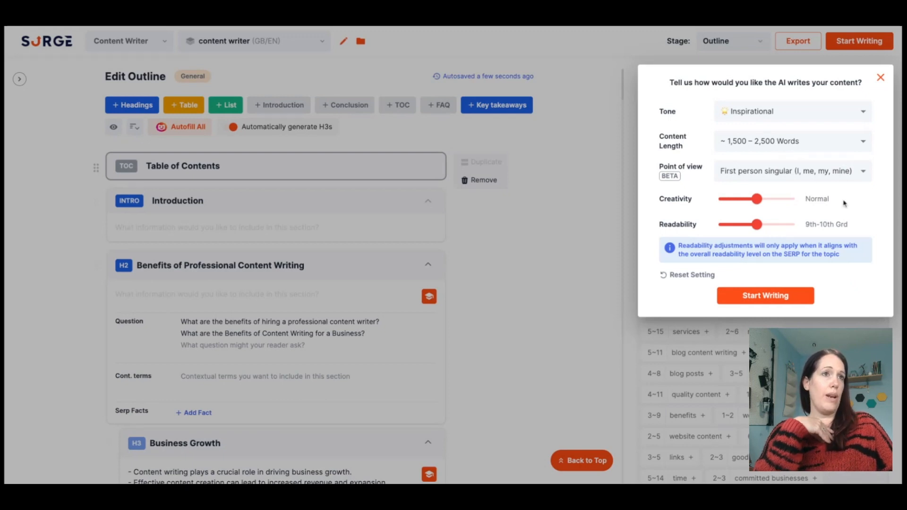
Set creativity to More Creative and readability to College Grad., and start writing the article from the outline.
drag(757, 199, 794, 225)
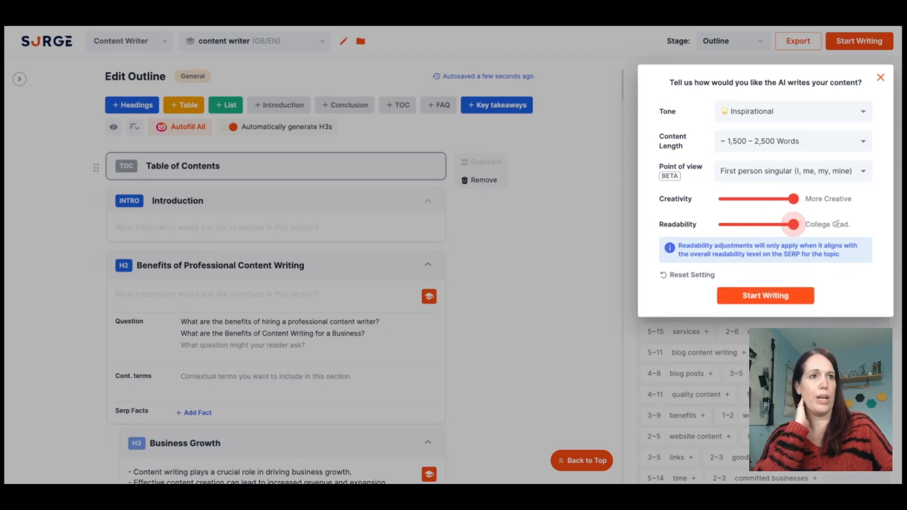
click(759, 297)
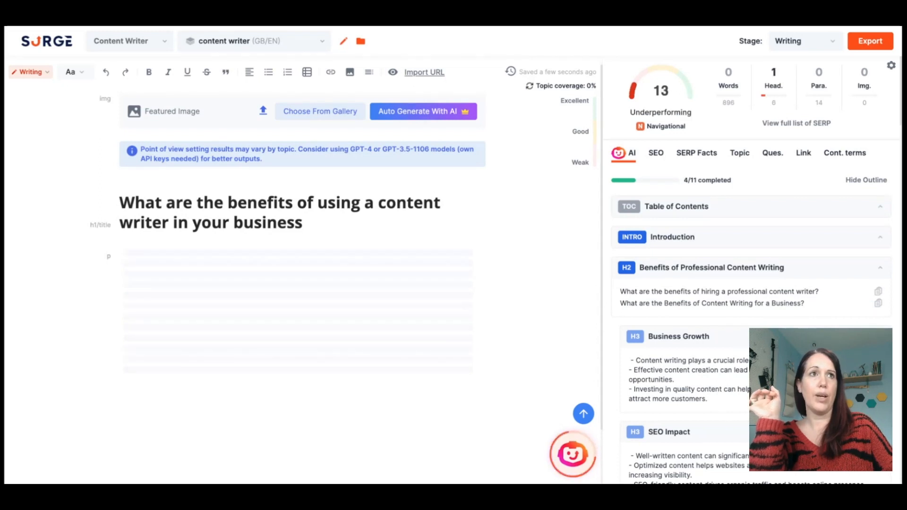
mouse_move(688, 94)
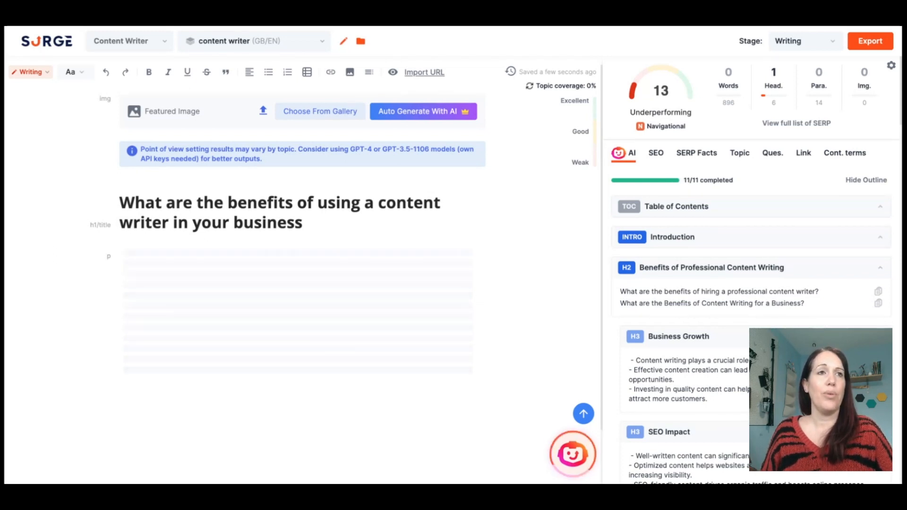
Skim the beginning of the finished article and check the explanation of its content score.
scroll(545, 288, down, 5)
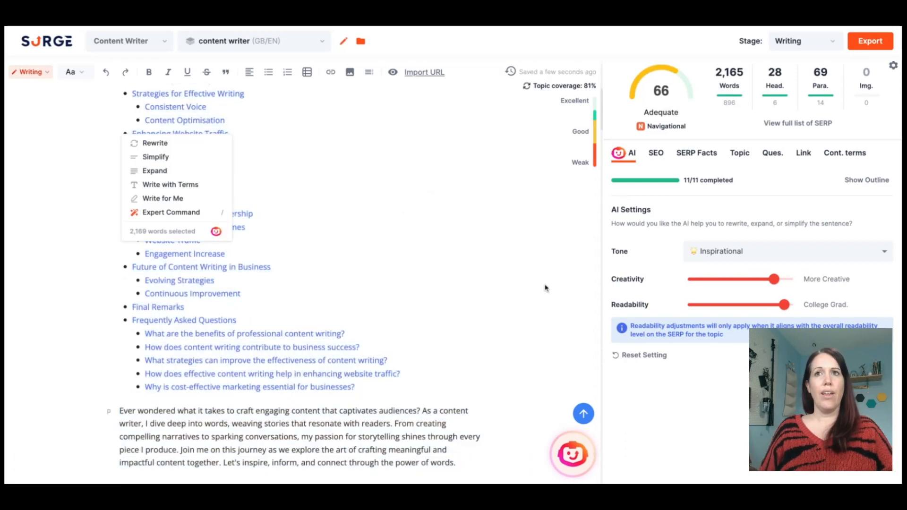
scroll(545, 287, up, 5)
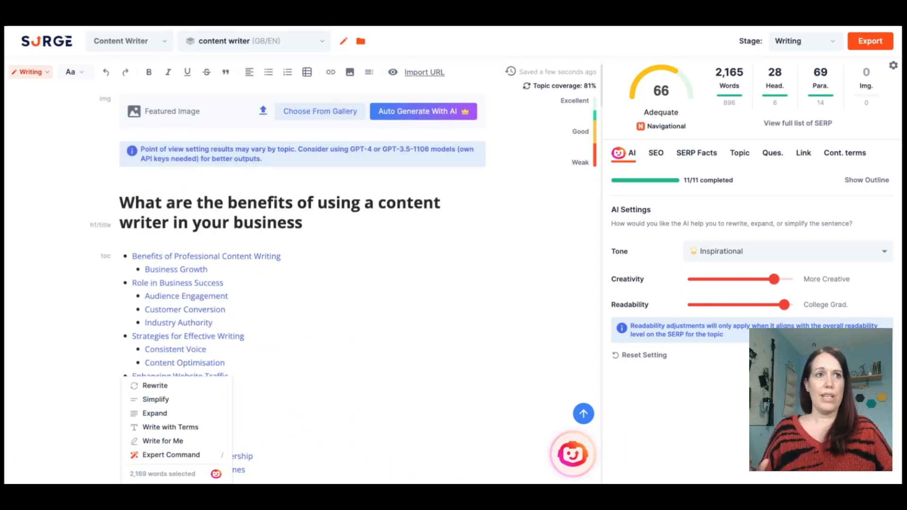
mouse_move(658, 101)
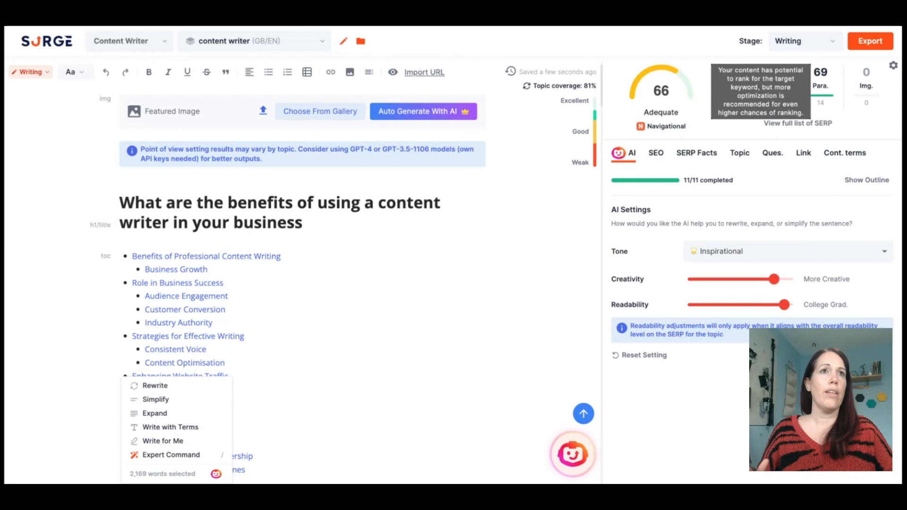
Review how often the article uses the custom keywords among its contextual terms, and return to the AI settings.
click(846, 159)
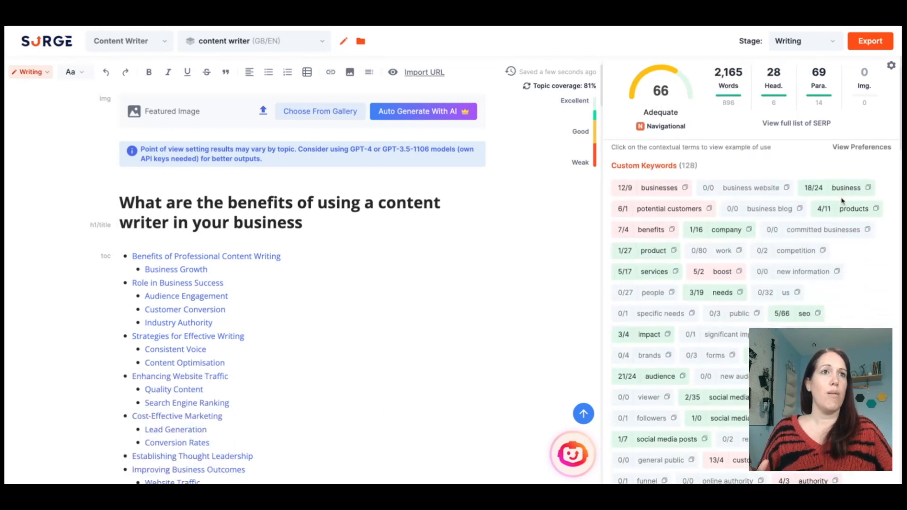
scroll(843, 201, down, 3)
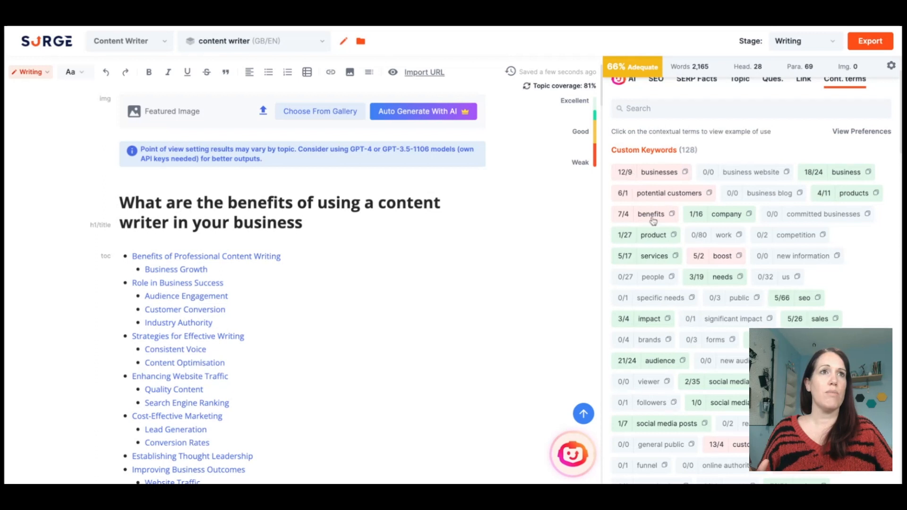
scroll(847, 241, down, 3)
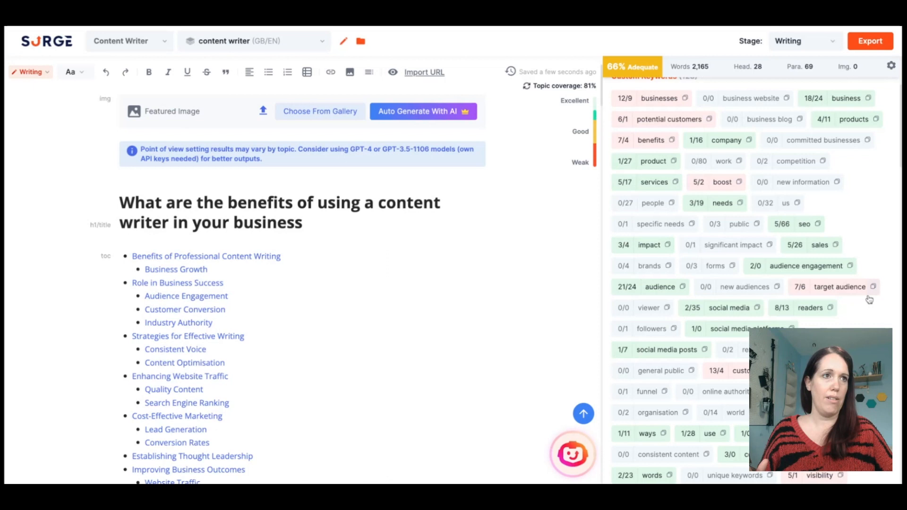
scroll(823, 291, up, 6)
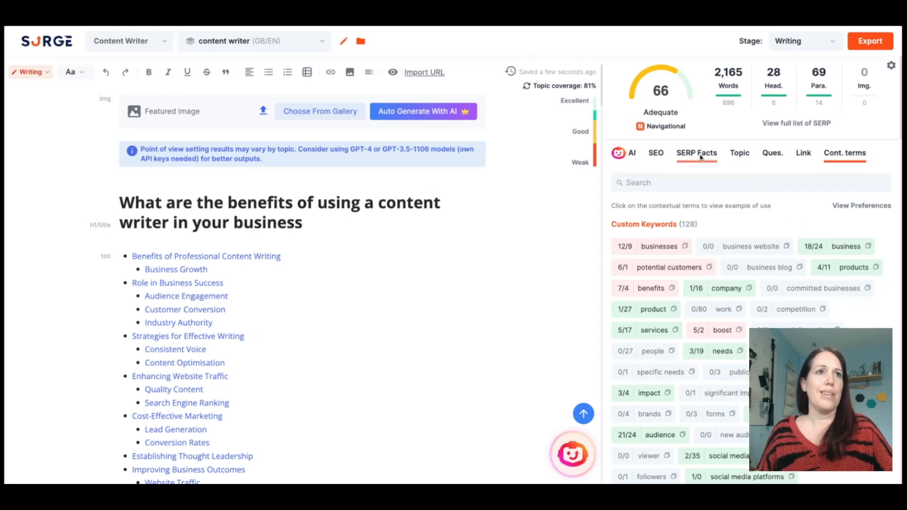
click(657, 153)
click(635, 156)
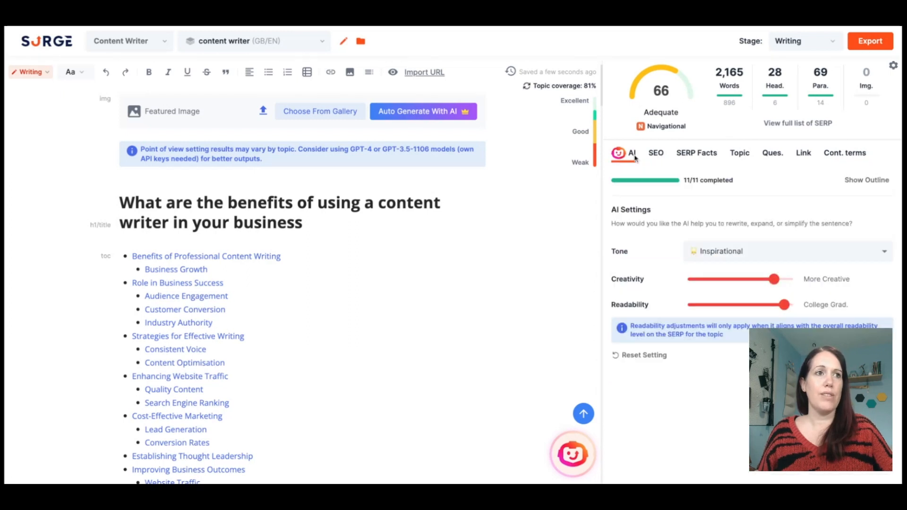
Split the Customer Conversion paragraph in two so that a new paragraph starts at "Clear and concise messaging".
scroll(512, 250, down, 8)
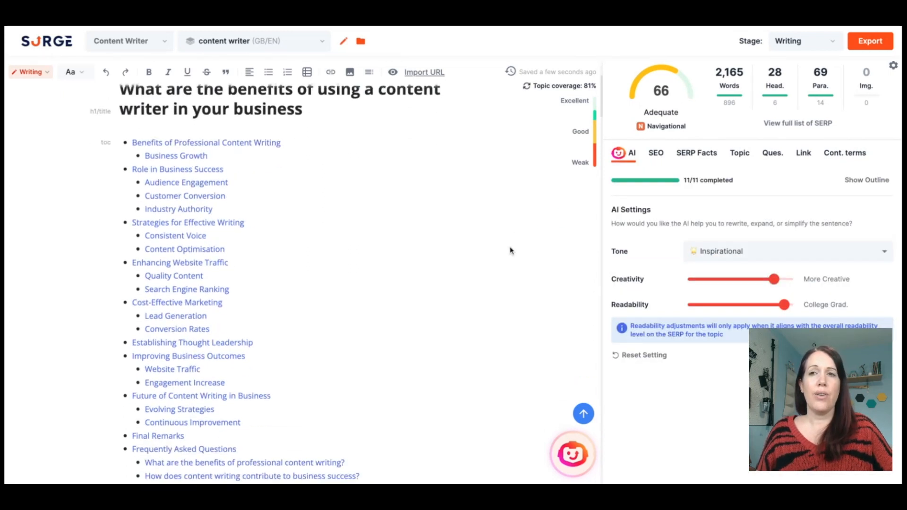
scroll(512, 249, down, 3)
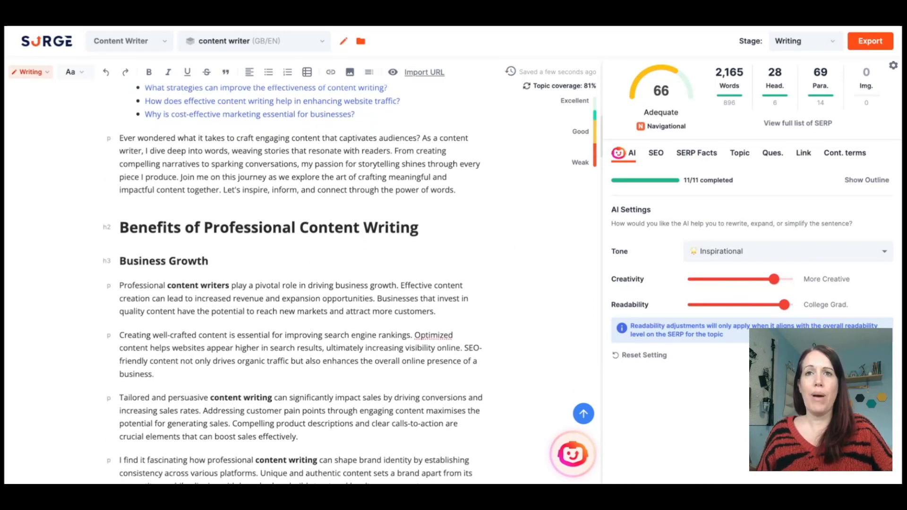
scroll(293, 284, down, 6)
scroll(293, 283, down, 5)
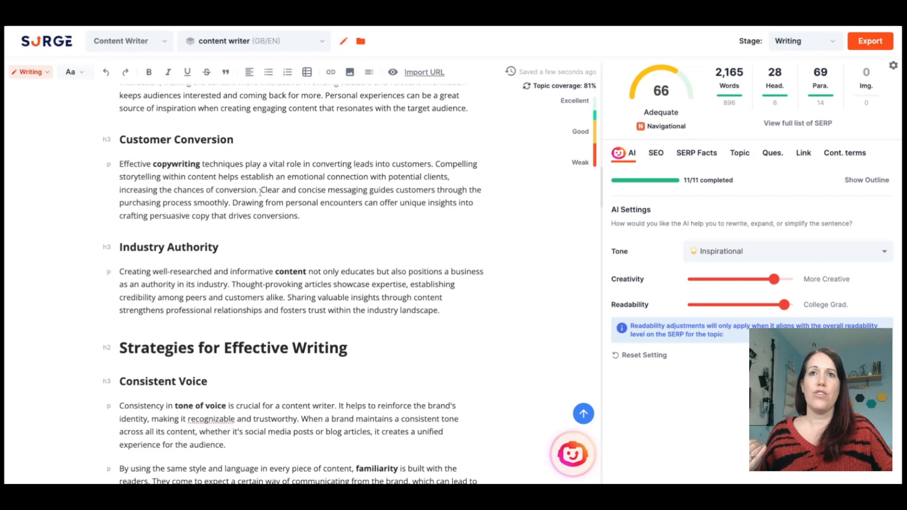
key(Return)
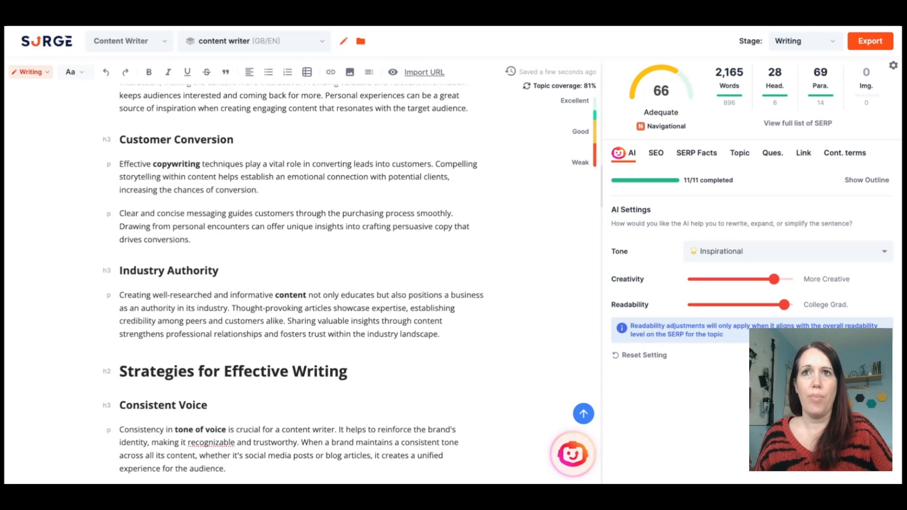
Read the generated article from Industry Authority through Strategies for Effective Writing to the Search Engine Ranking section.
scroll(293, 284, up, 1)
scroll(293, 284, down, 5)
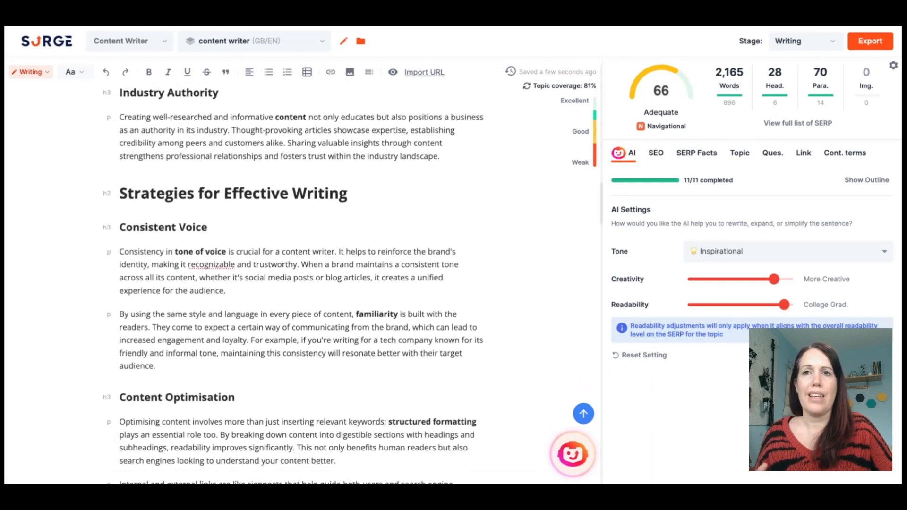
scroll(246, 207, down, 1)
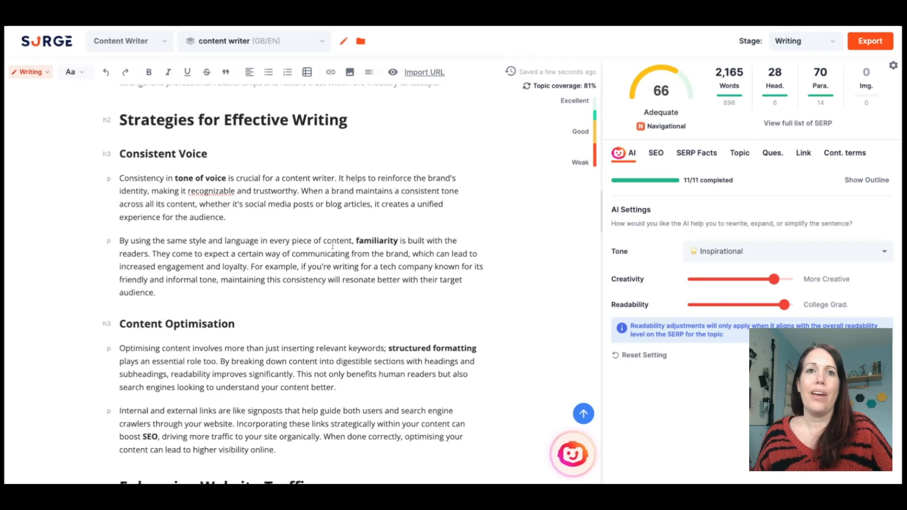
scroll(332, 246, down, 3)
scroll(332, 246, down, 4)
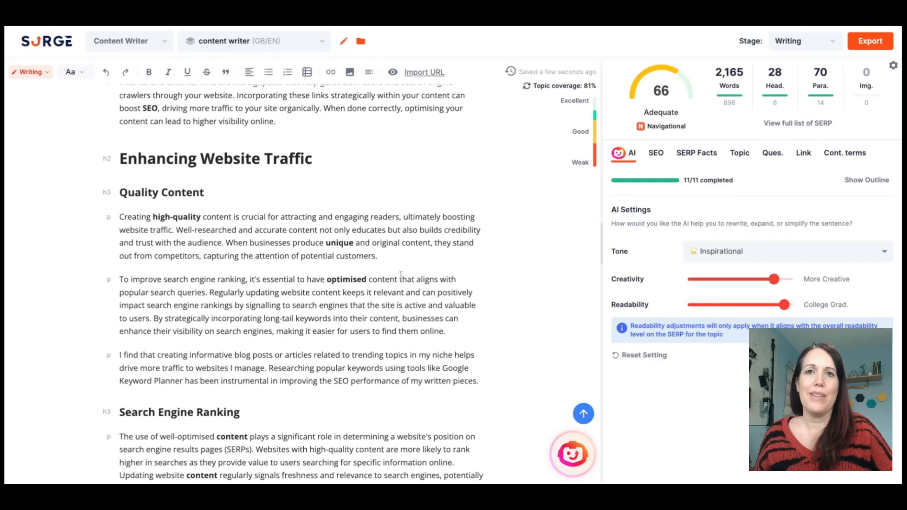
scroll(451, 272, down, 1)
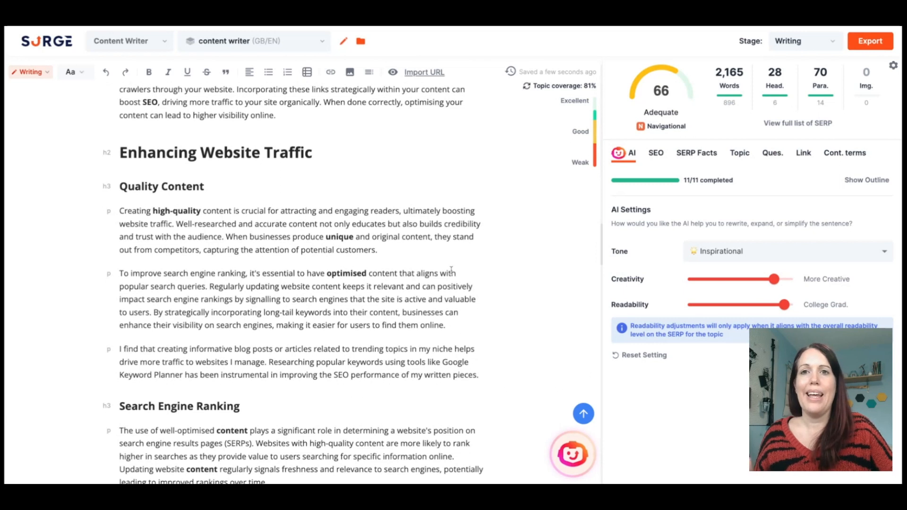
scroll(452, 272, down, 1)
scroll(451, 271, down, 4)
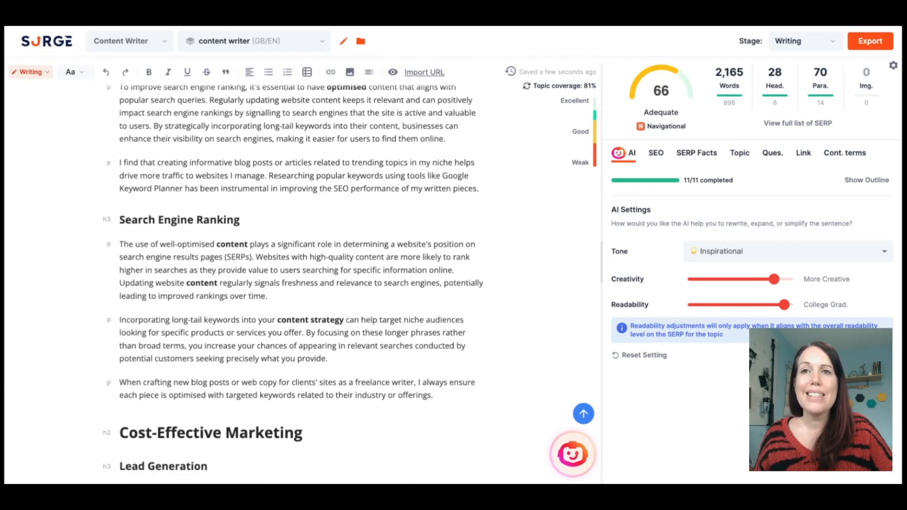
scroll(452, 271, down, 1)
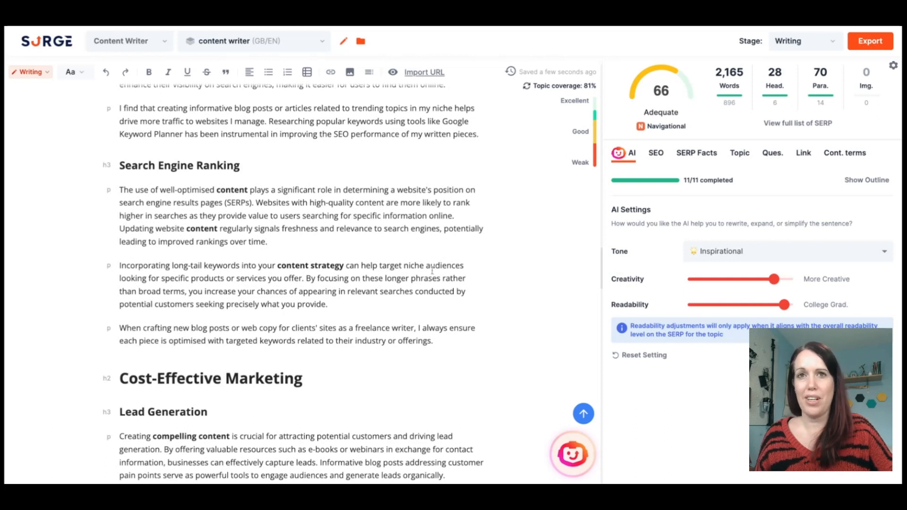
Read the remaining sections of the article, from Cost-Effective Marketing to Final Remarks and Frequently Asked Questions.
scroll(432, 271, down, 1)
scroll(432, 270, down, 5)
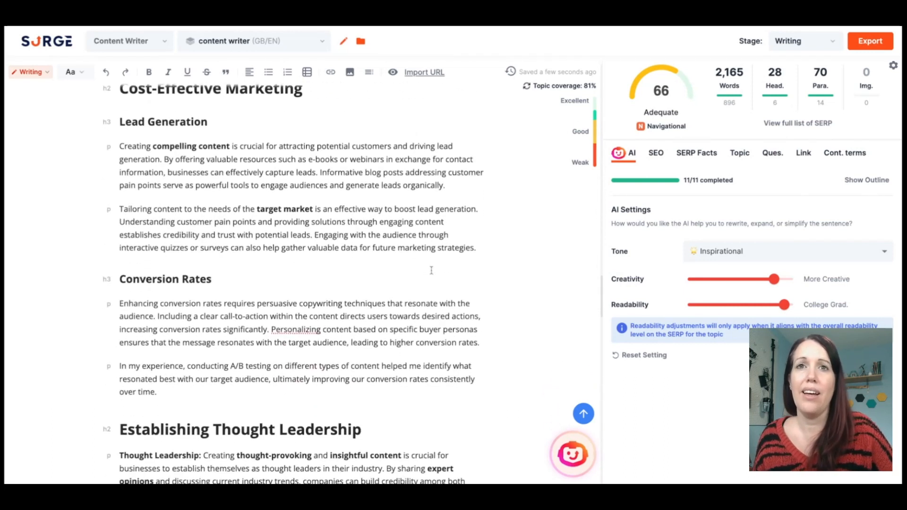
scroll(432, 271, down, 5)
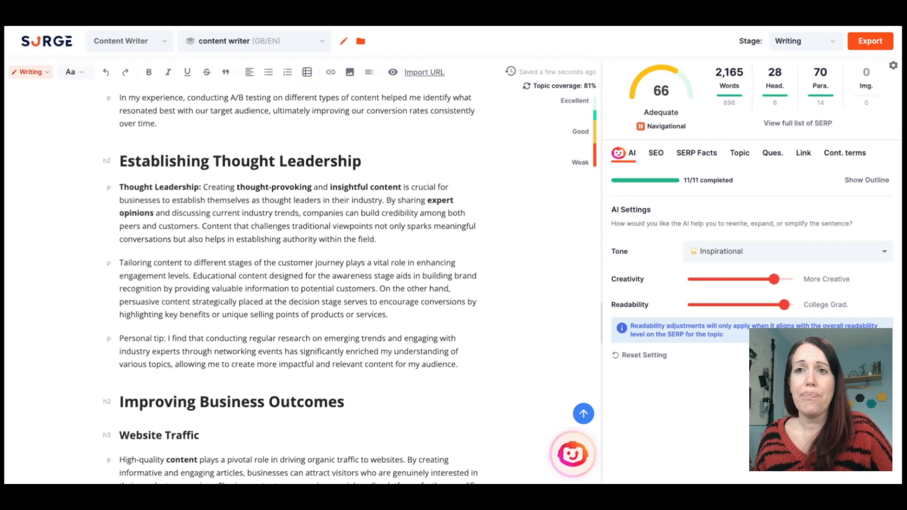
scroll(303, 283, down, 5)
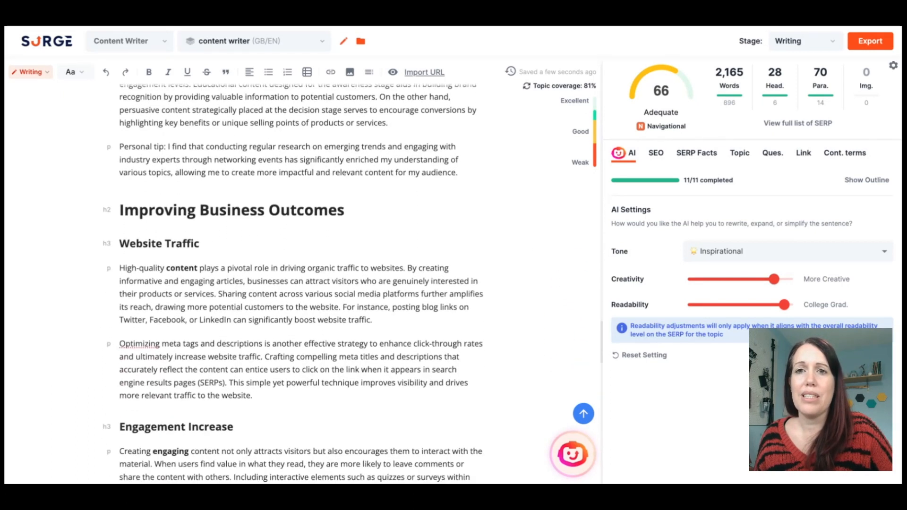
scroll(302, 284, down, 7)
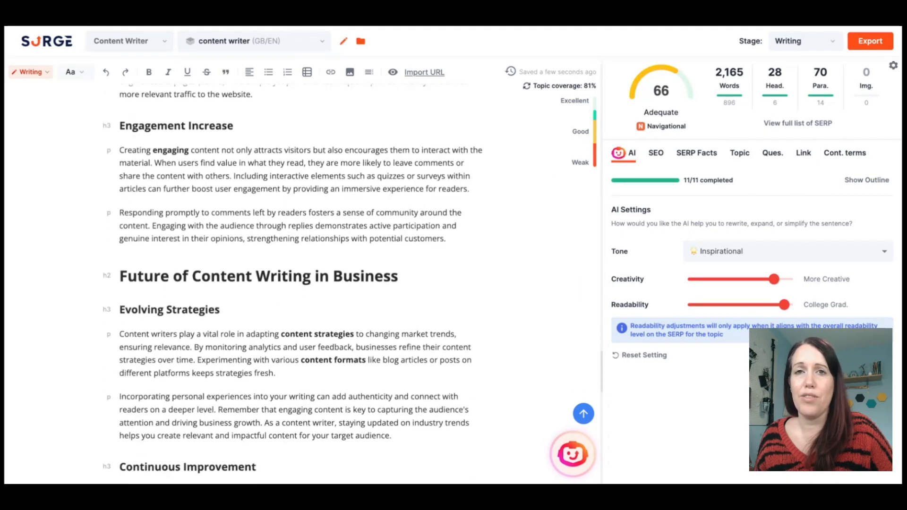
scroll(302, 283, down, 3)
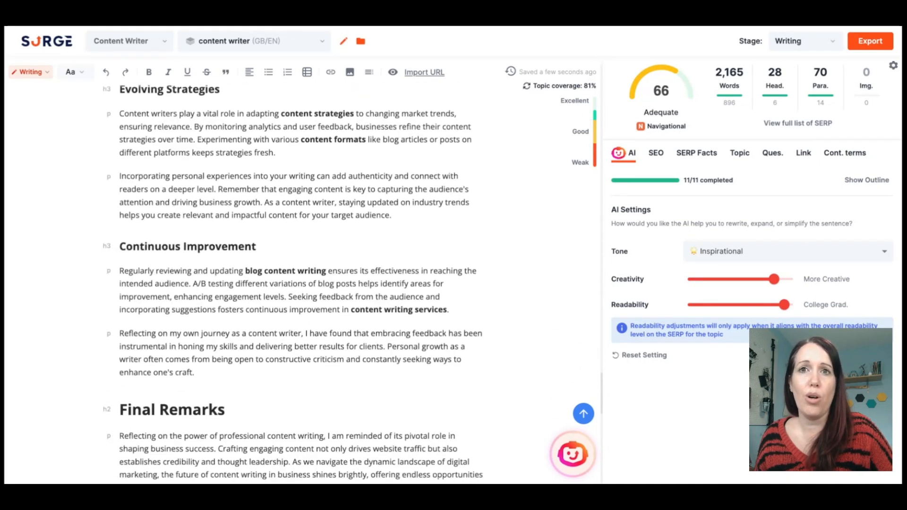
scroll(303, 284, down, 5)
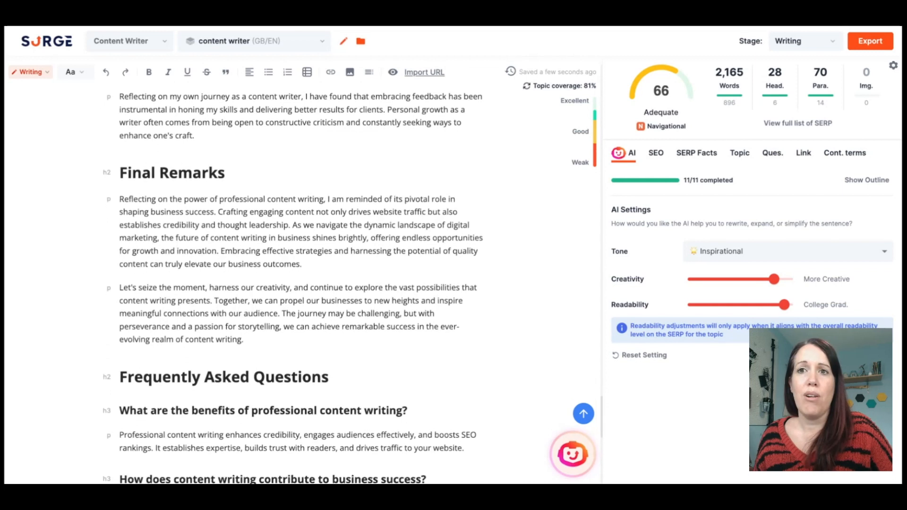
Look back over the article from Future of Content Writing in Business up to its title and table of contents.
scroll(303, 283, up, 8)
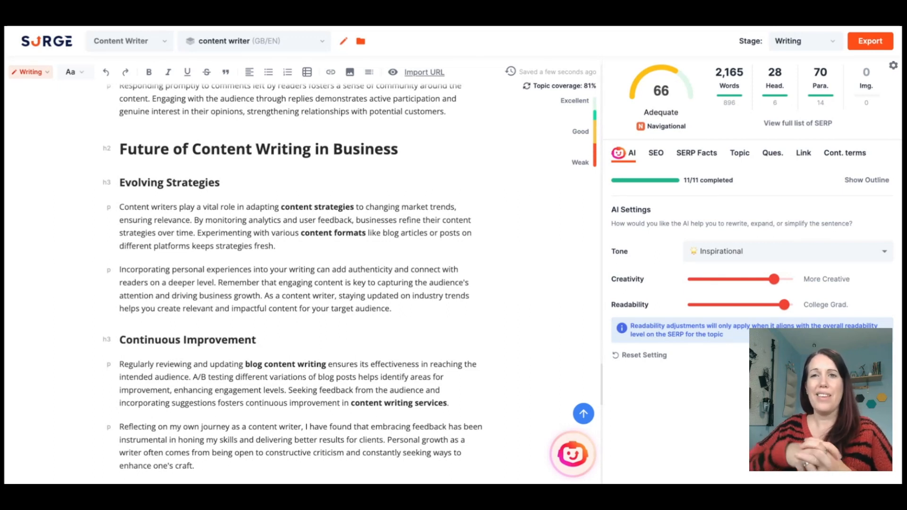
scroll(424, 238, up, 1)
scroll(424, 238, up, 20)
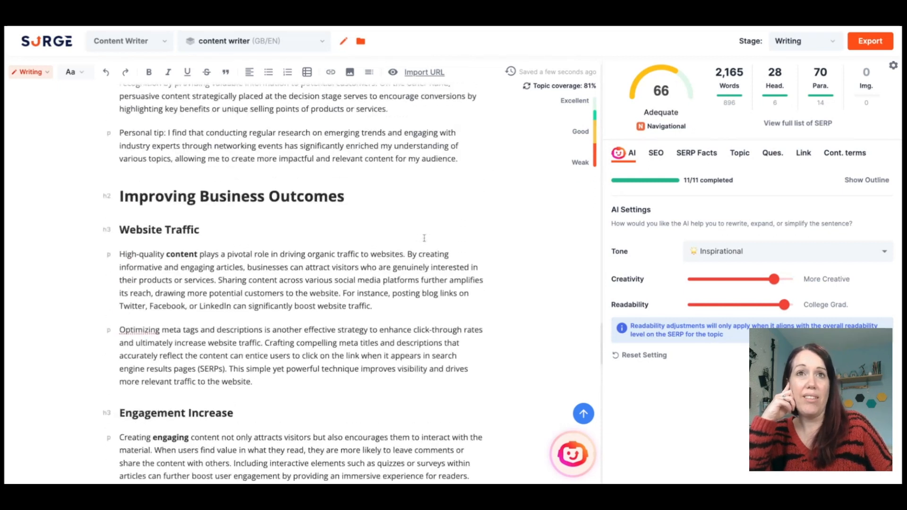
scroll(421, 238, up, 5)
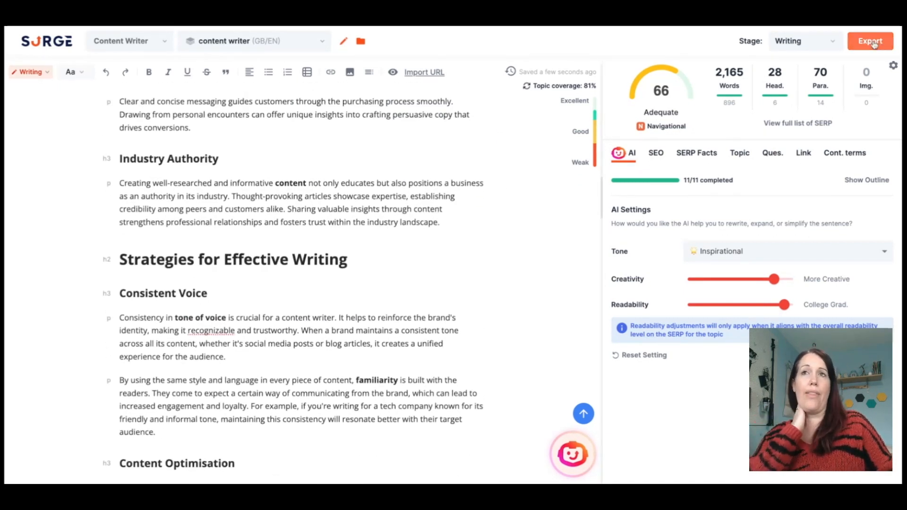
scroll(376, 158, up, 20)
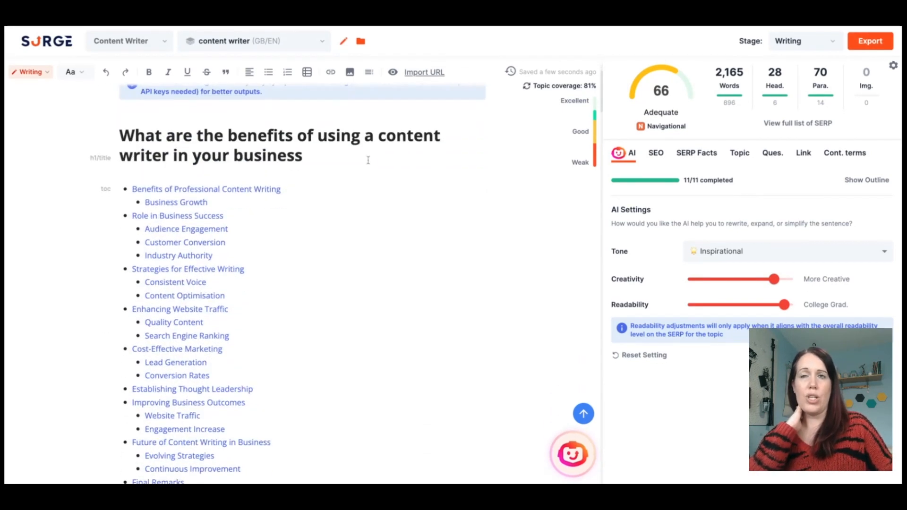
scroll(388, 163, up, 2)
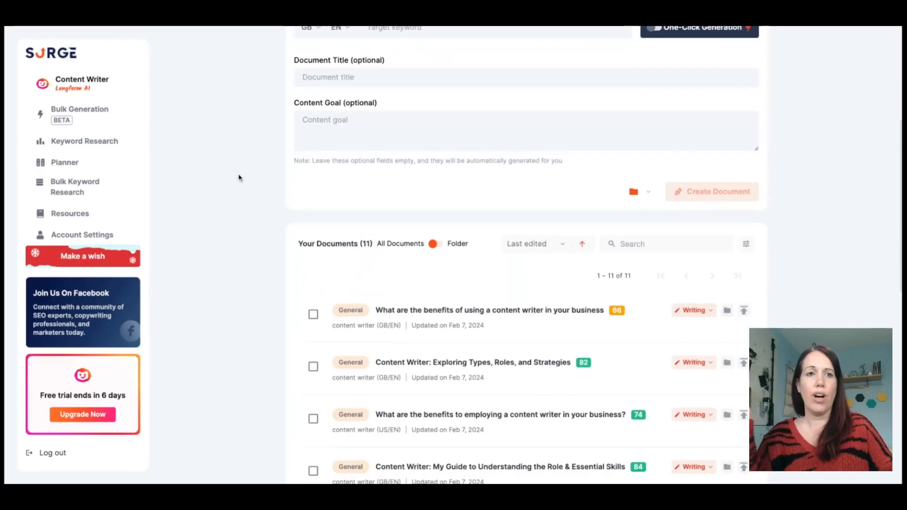
Open the US/EN document "What are the benefits to employing a content writer in your business?" and examine its introduction, Engaging Readers section and content score.
scroll(239, 178, down, 1)
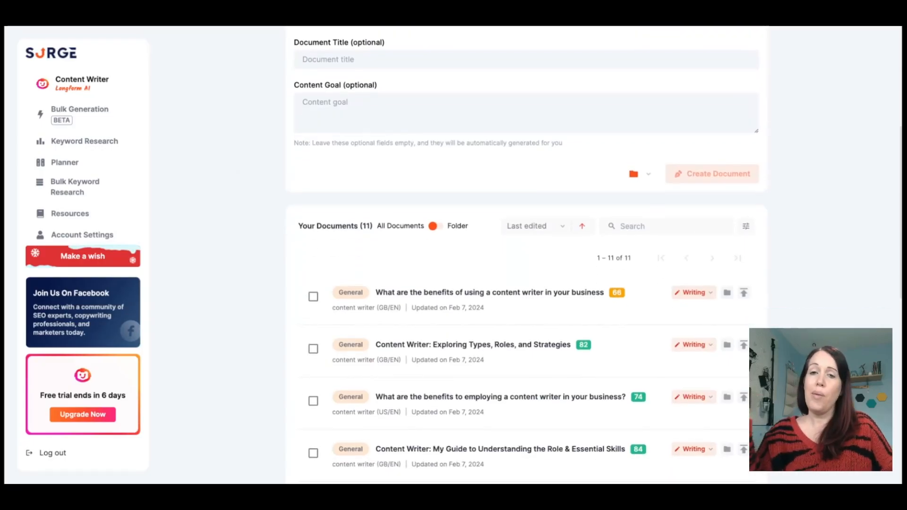
scroll(526, 255, down, 1)
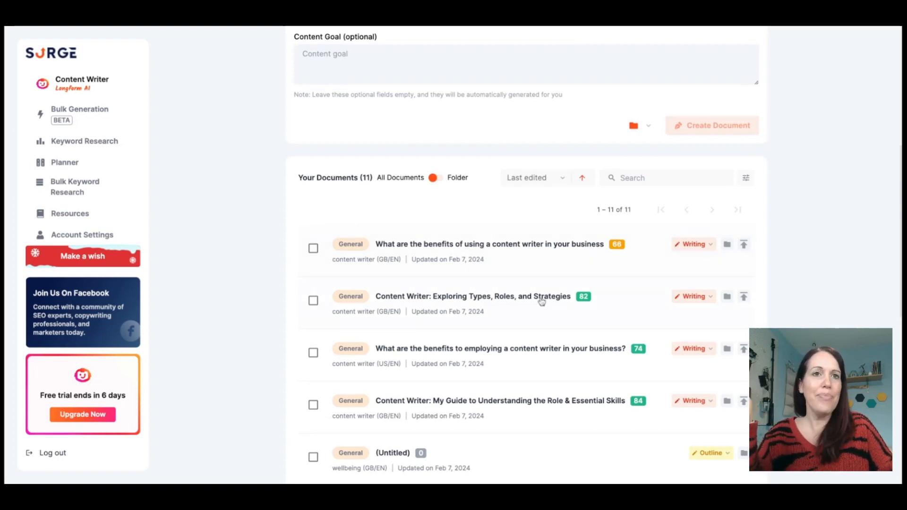
scroll(541, 302, down, 1)
click(538, 317)
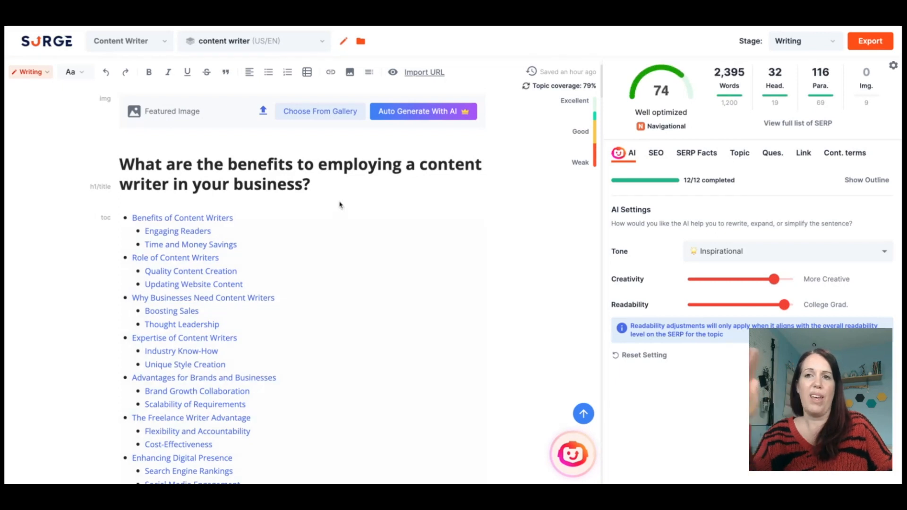
scroll(355, 202, down, 2)
scroll(355, 202, down, 10)
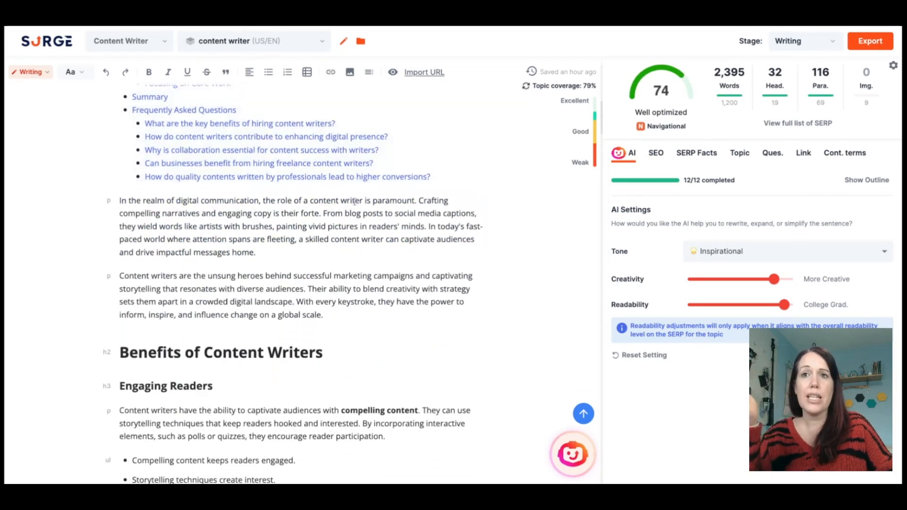
scroll(365, 201, down, 6)
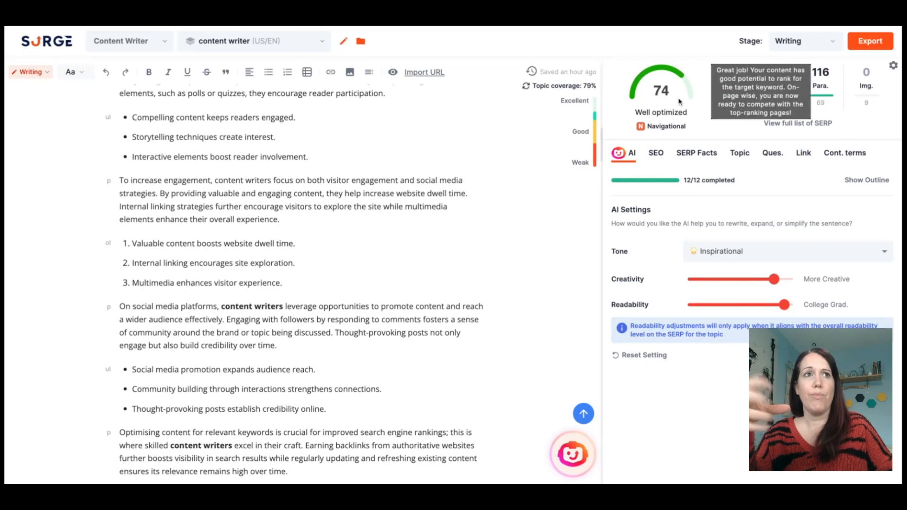
scroll(524, 220, down, 4)
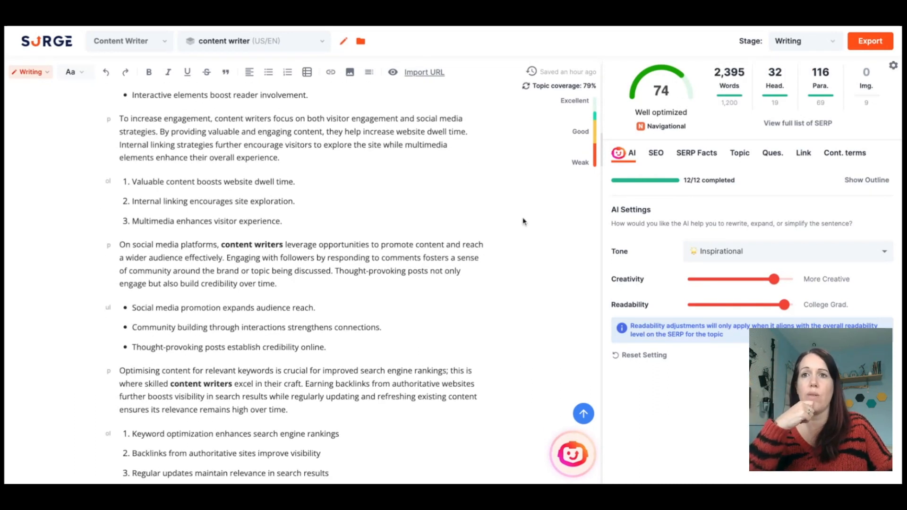
Read the article from Time and Money Savings through Role and Expertise of Content Writers to the Cost-Effectiveness section.
scroll(523, 222, down, 5)
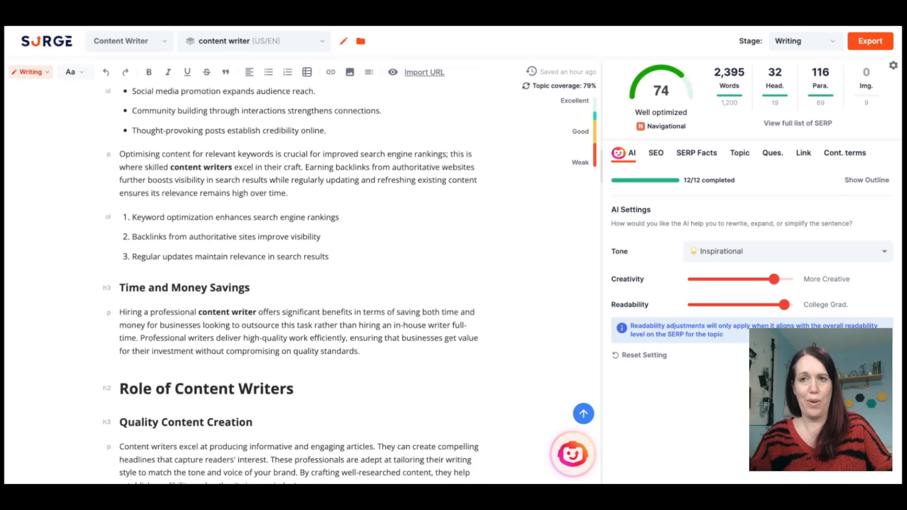
scroll(523, 220, down, 10)
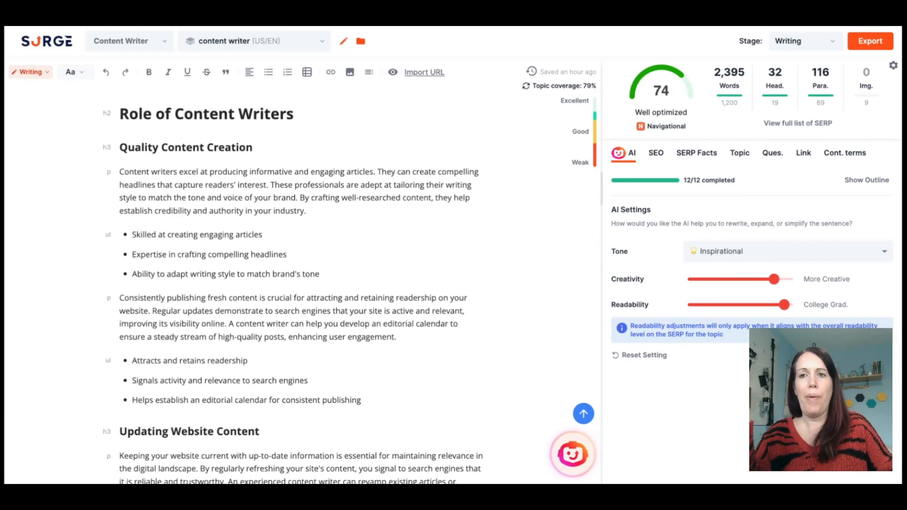
scroll(293, 283, down, 17)
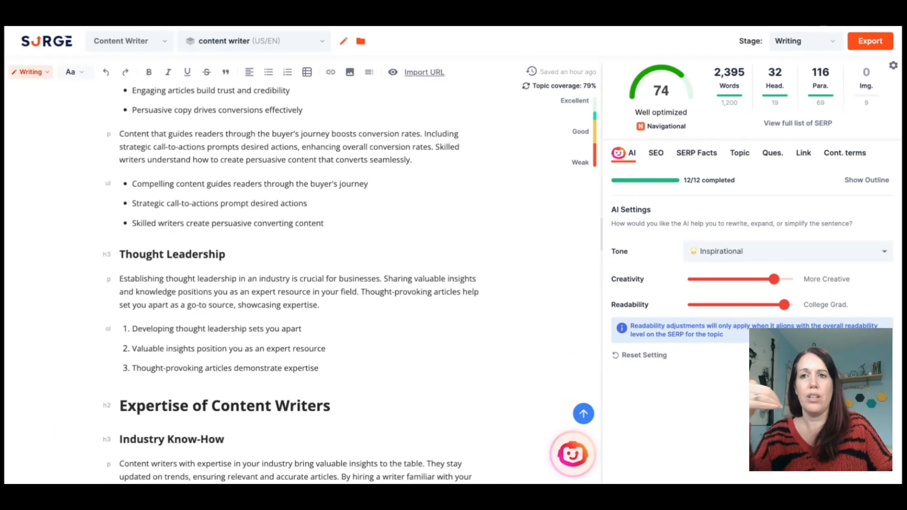
scroll(293, 283, down, 14)
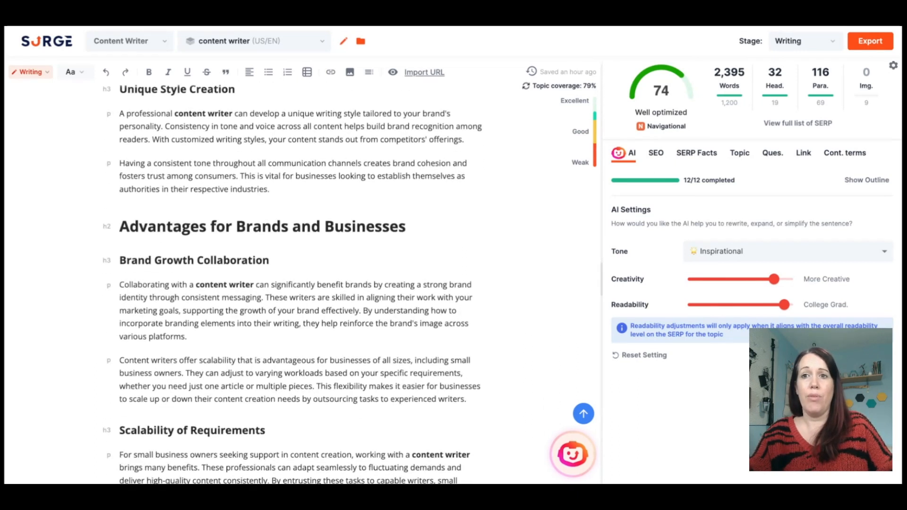
scroll(145, 304, down, 10)
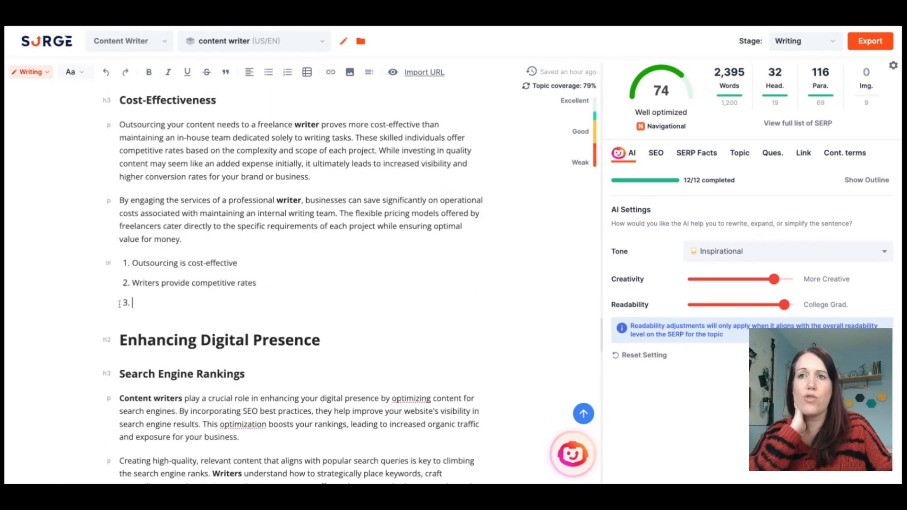
Inspect the empty third list item under Cost-Effectiveness and read on through Enhancing Digital Presence and Conversion through Quality Content to Collaborating for Content Success.
click(131, 306)
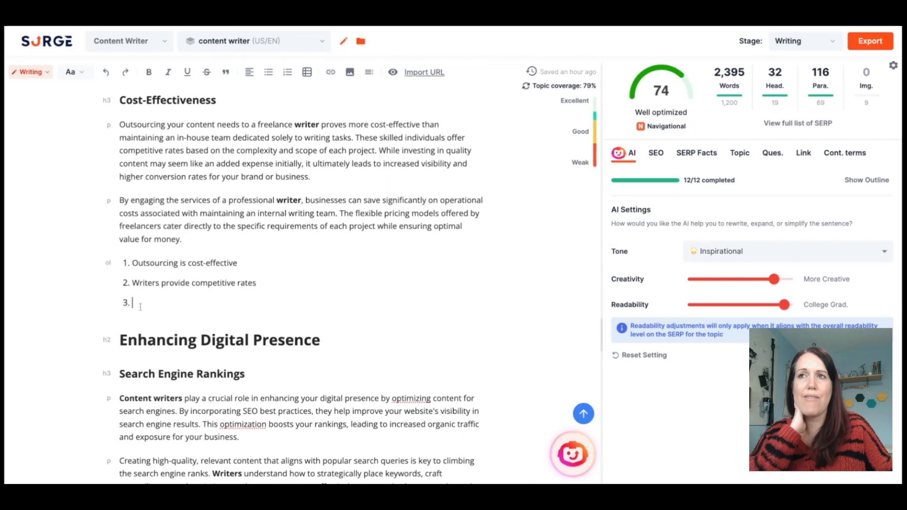
scroll(145, 306, down, 4)
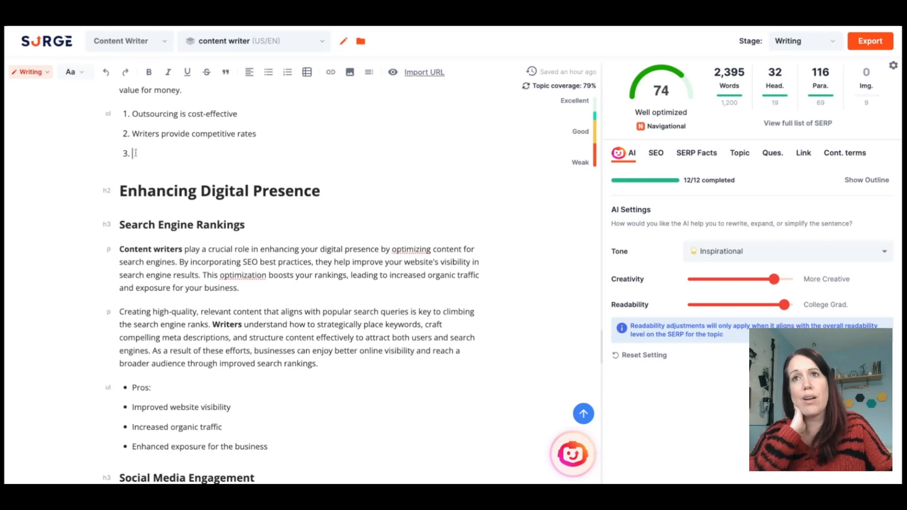
scroll(378, 302, down, 9)
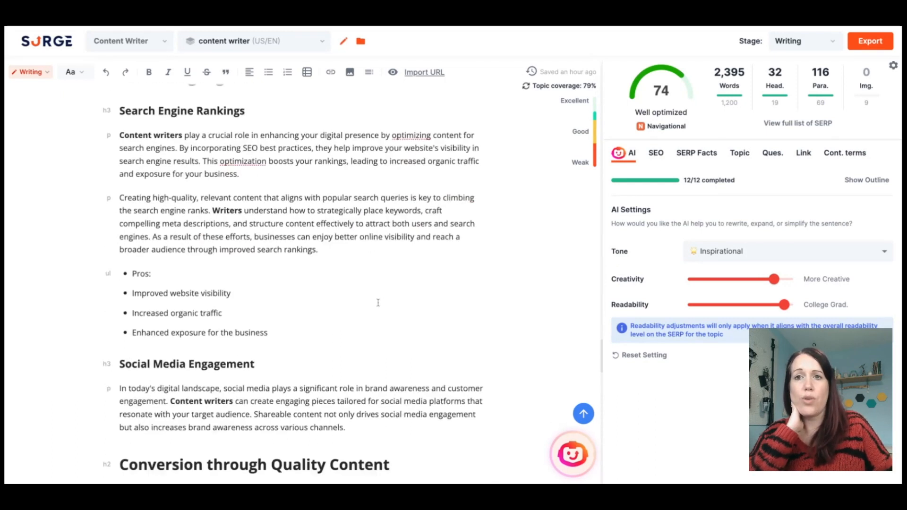
scroll(378, 302, down, 2)
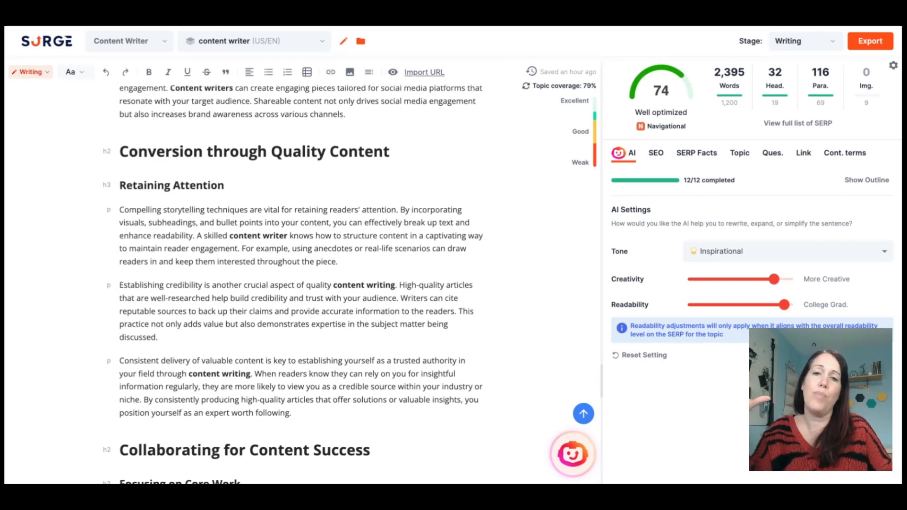
scroll(388, 317, down, 10)
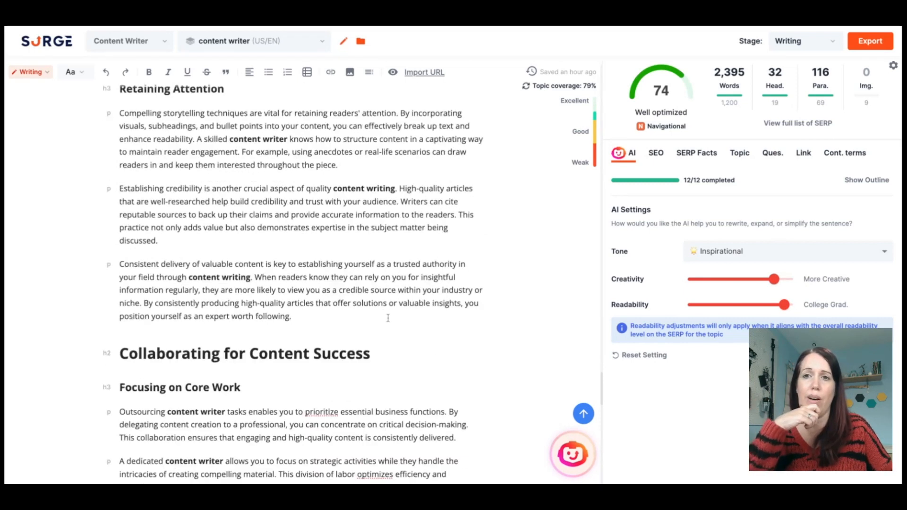
scroll(388, 318, down, 6)
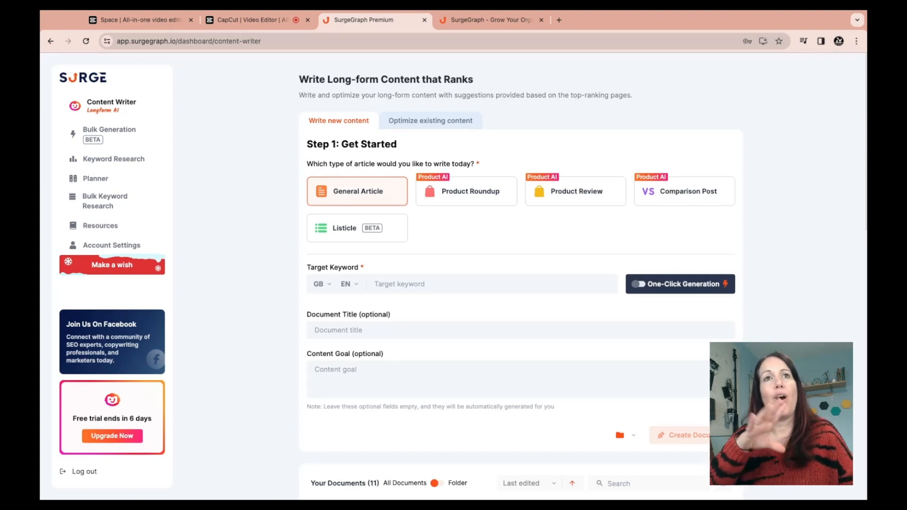
Switch to the SurgeGraph website and compare the 1, 36 and 12 month plan prices, add-ons and included features.
click(479, 21)
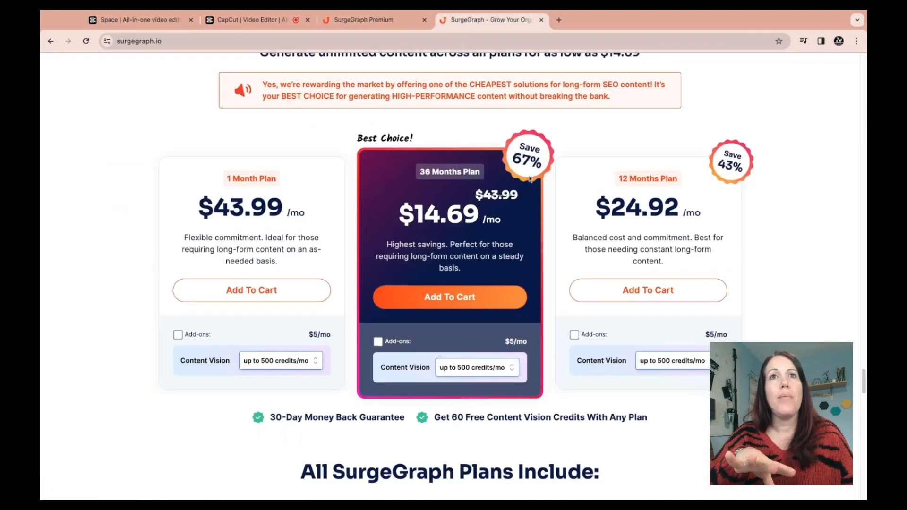
scroll(530, 178, up, 2)
scroll(531, 179, down, 2)
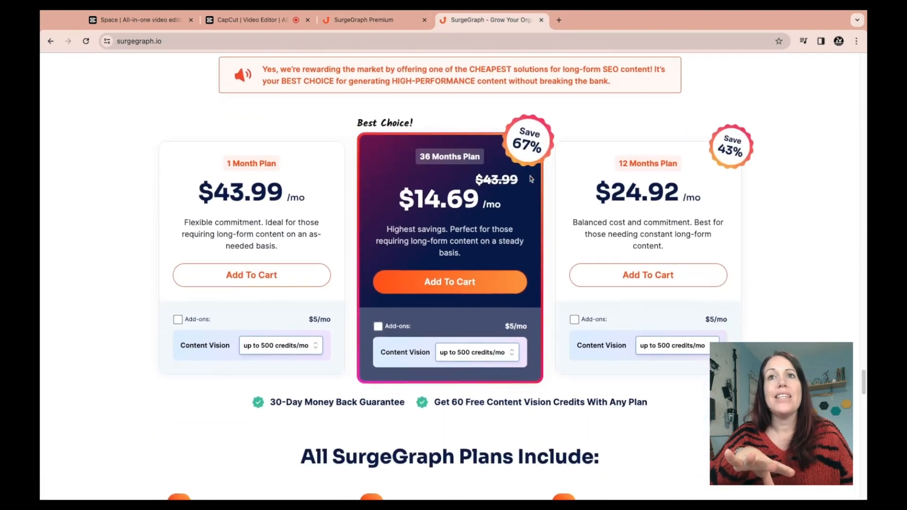
scroll(531, 178, down, 1)
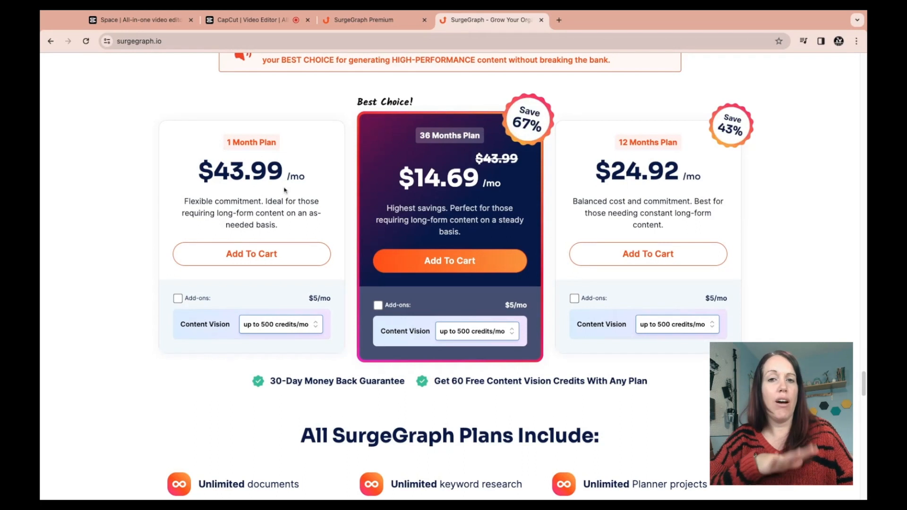
scroll(285, 190, down, 3)
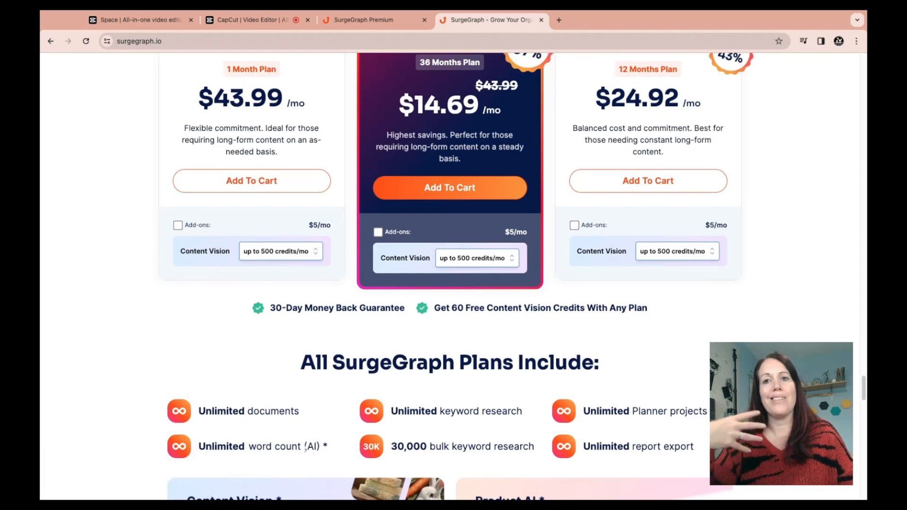
scroll(449, 442, up, 1)
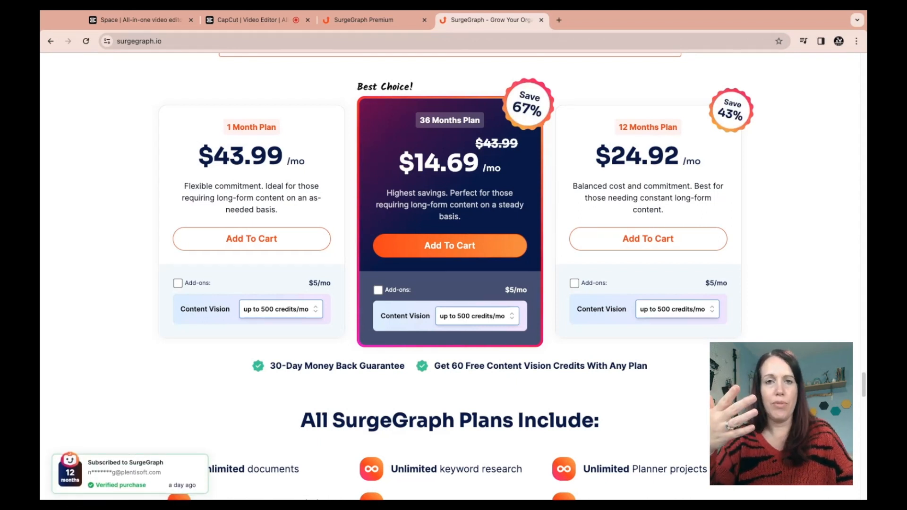
Return to the SurgeGraph Premium dashboard and open the upgrade plan options for the free trial.
click(361, 21)
click(120, 439)
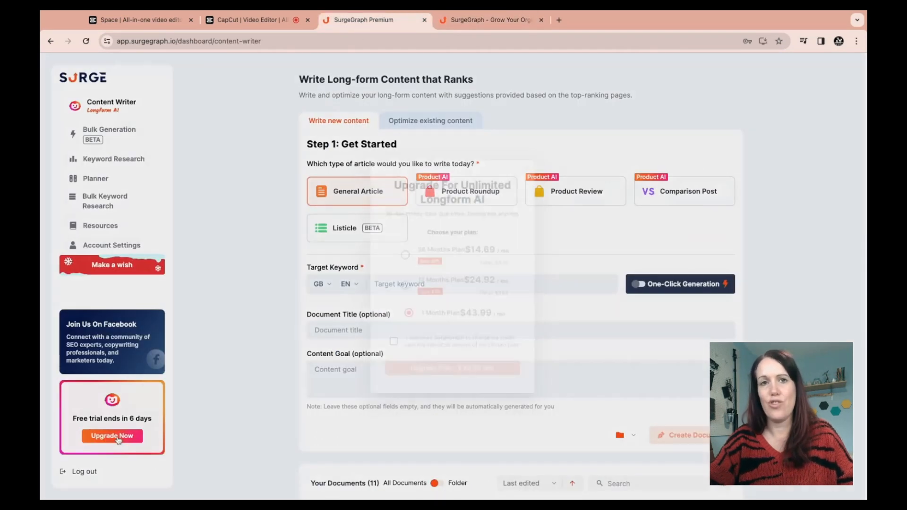